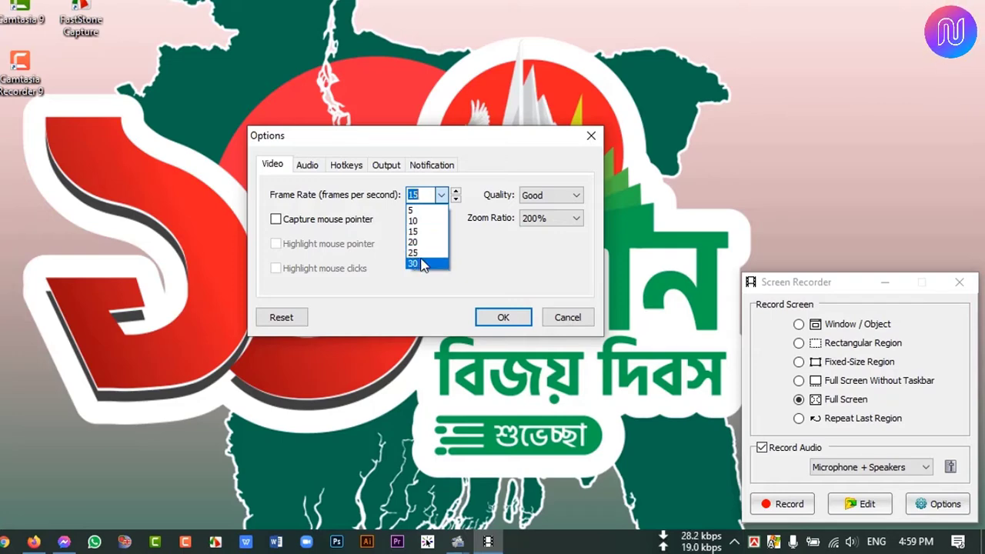
# Step: Set the recording's video options to 15 frames per second, Good quality and a 200% zoom ratio
pyautogui.click(421, 232)
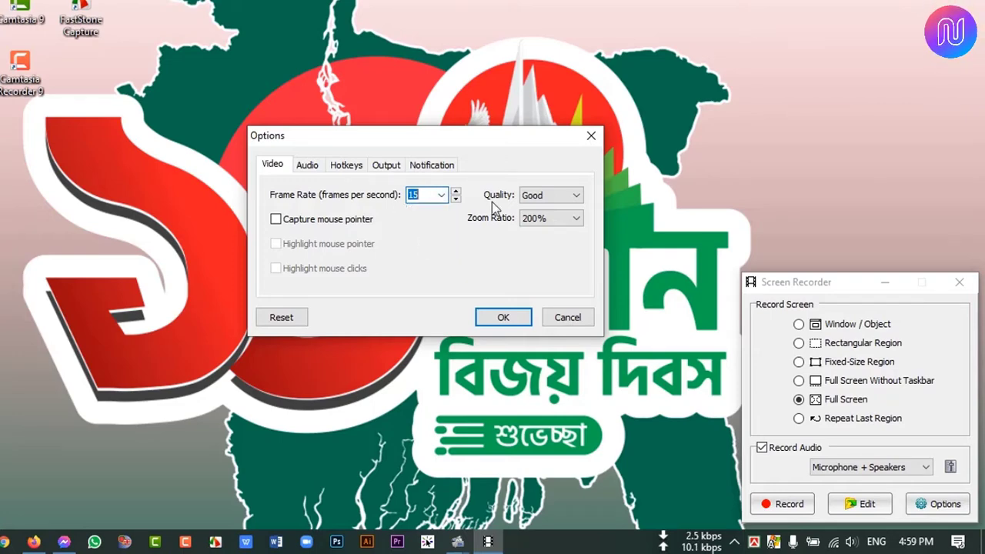
pyautogui.click(575, 196)
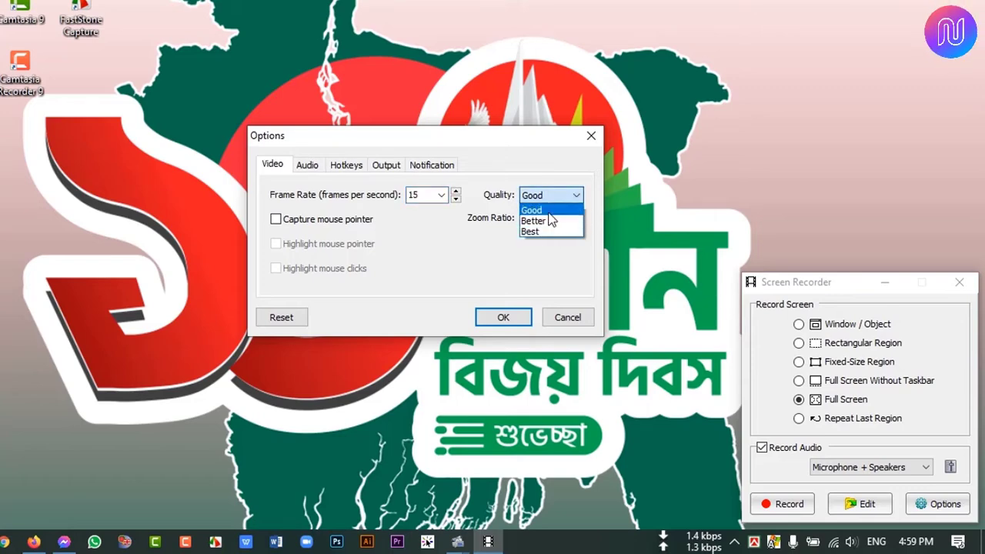
pyautogui.click(573, 210)
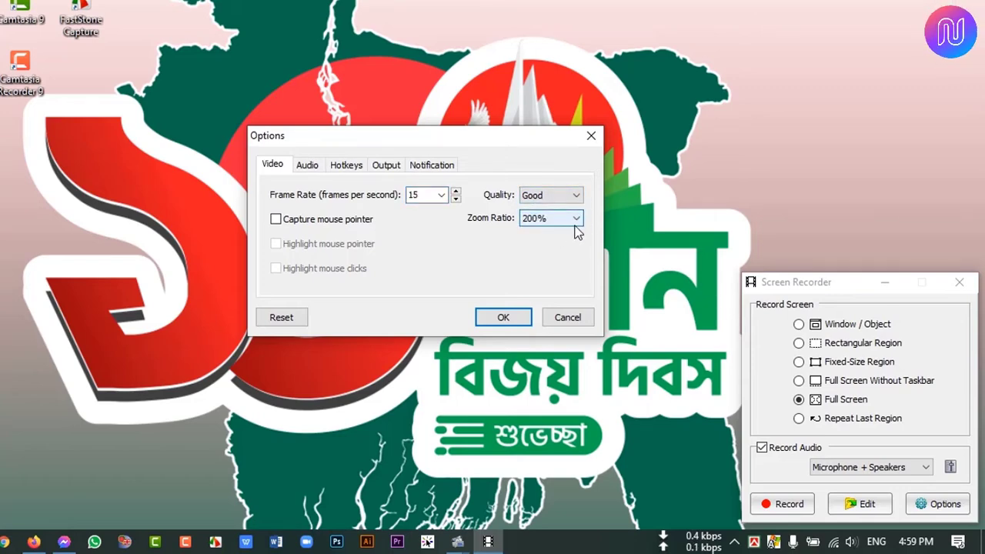
pyautogui.click(577, 220)
pyautogui.click(576, 219)
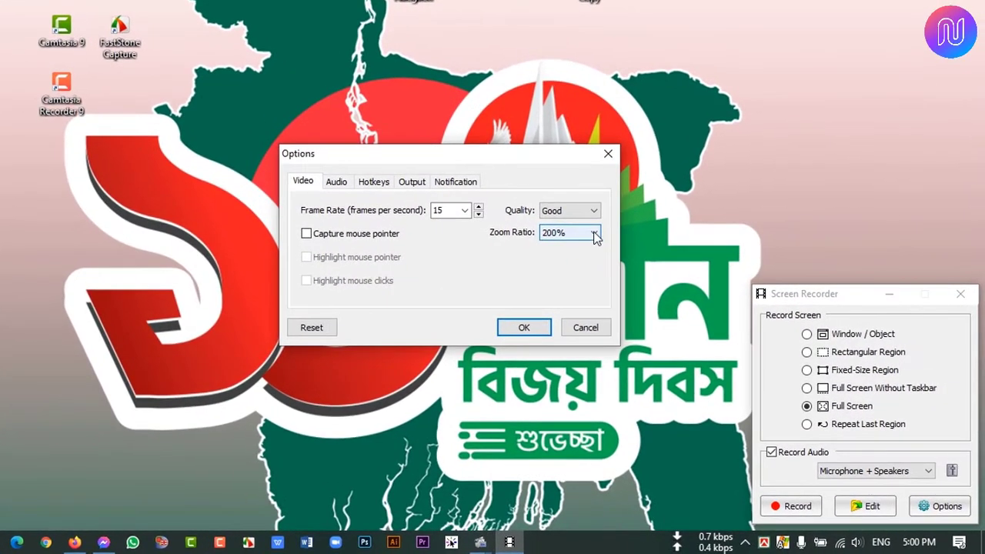
pyautogui.click(618, 253)
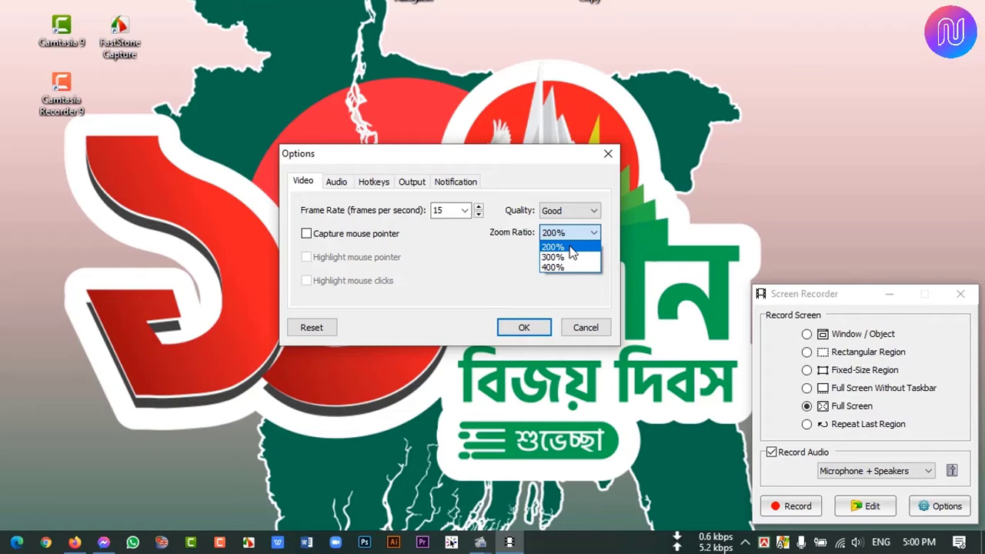
pyautogui.click(568, 247)
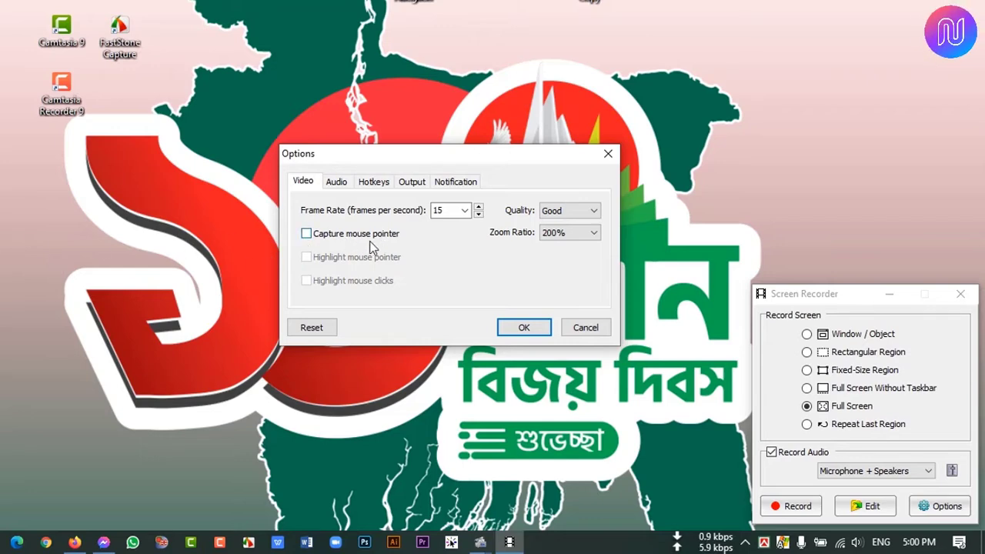
# Step: Enable capturing and highlighting the mouse pointer, and highlight mouse clicks with size 5 circles
pyautogui.click(306, 234)
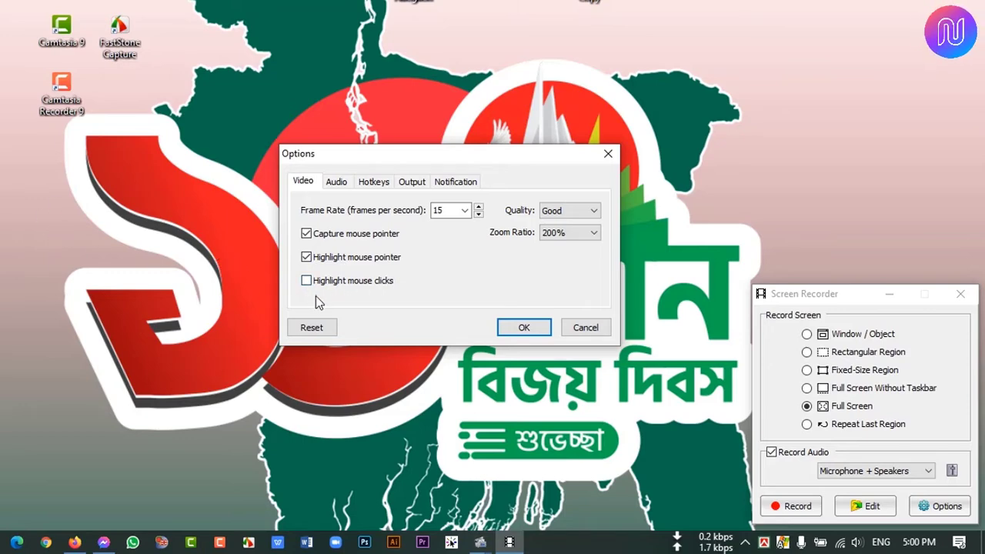
pyautogui.click(307, 281)
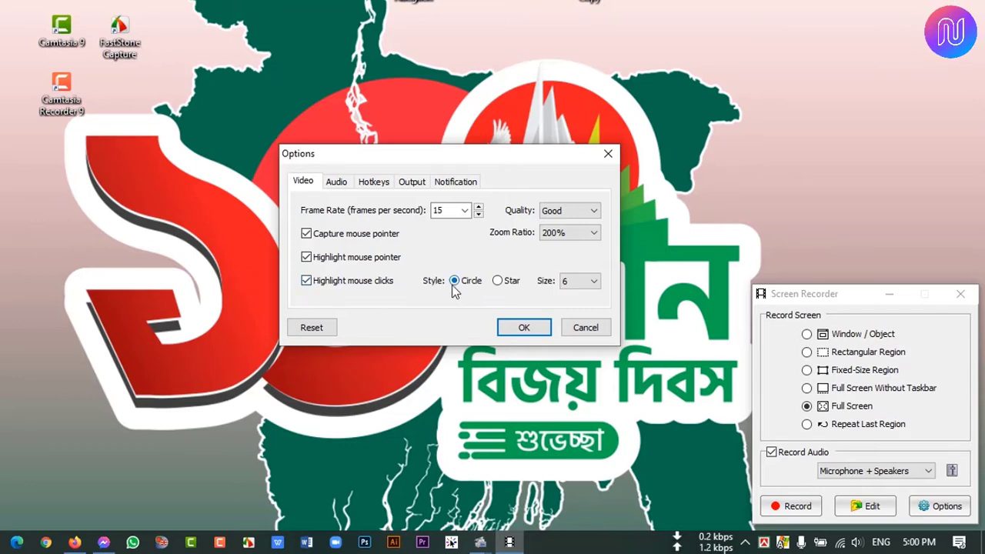
pyautogui.click(594, 282)
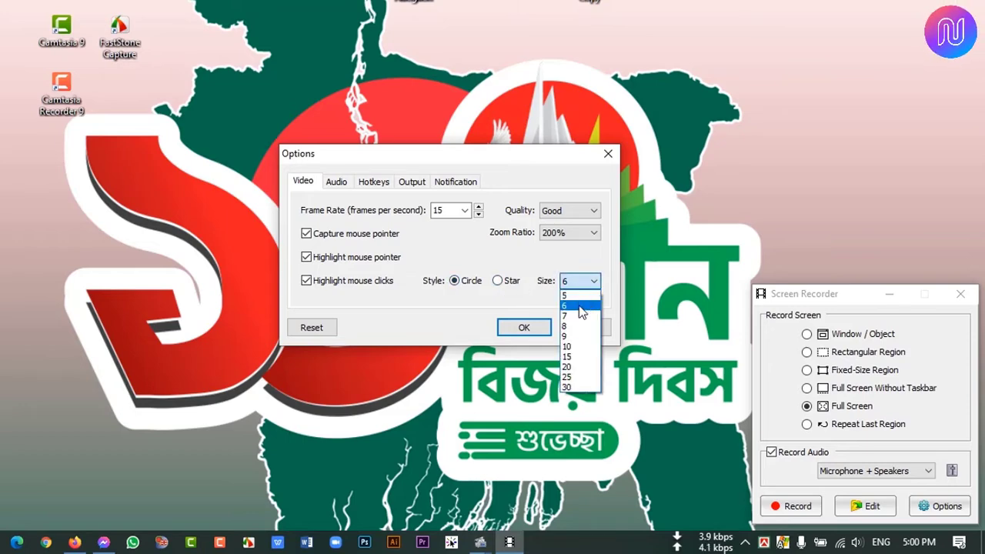
pyautogui.click(581, 296)
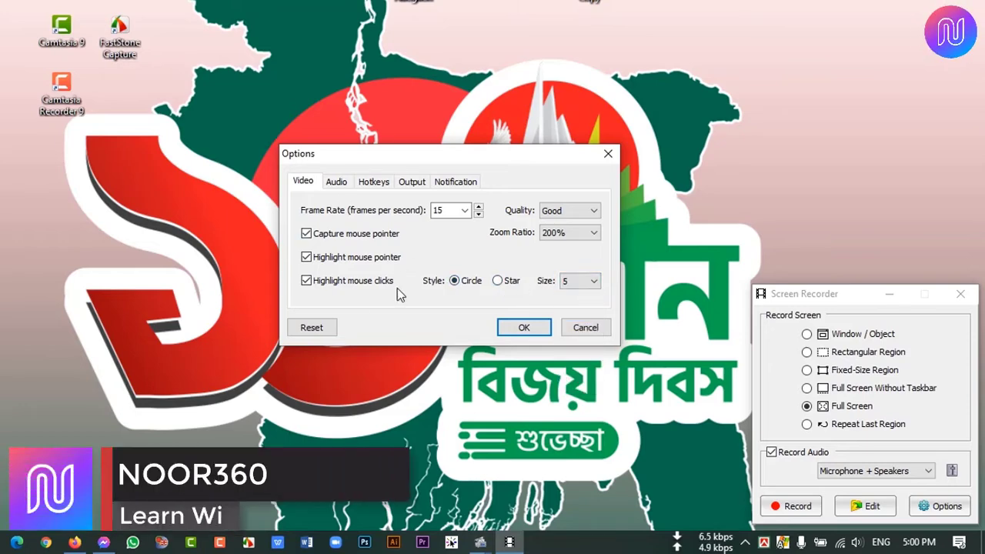
# Step: Set the audio options to record Microphone + Speakers at Good quality
pyautogui.click(345, 186)
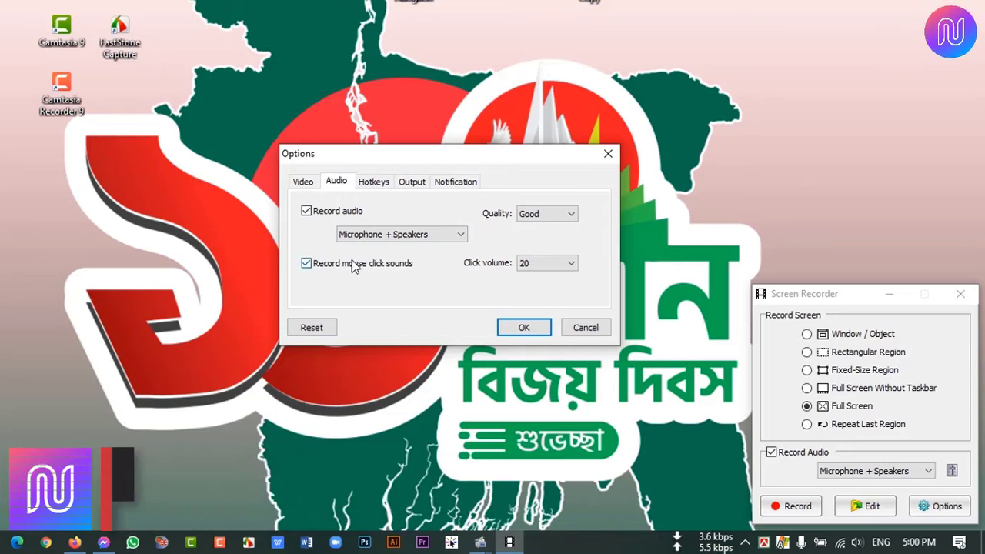
pyautogui.click(442, 238)
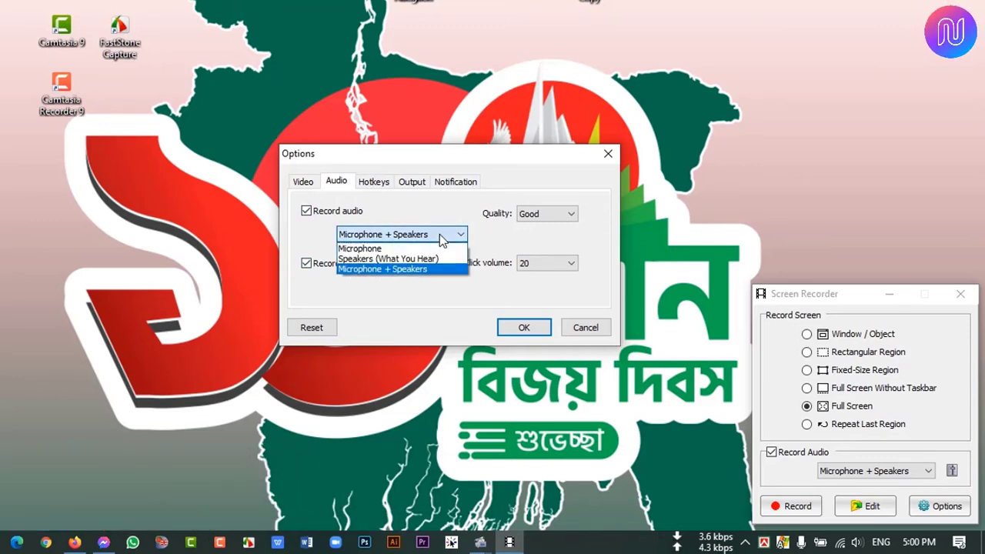
pyautogui.click(442, 235)
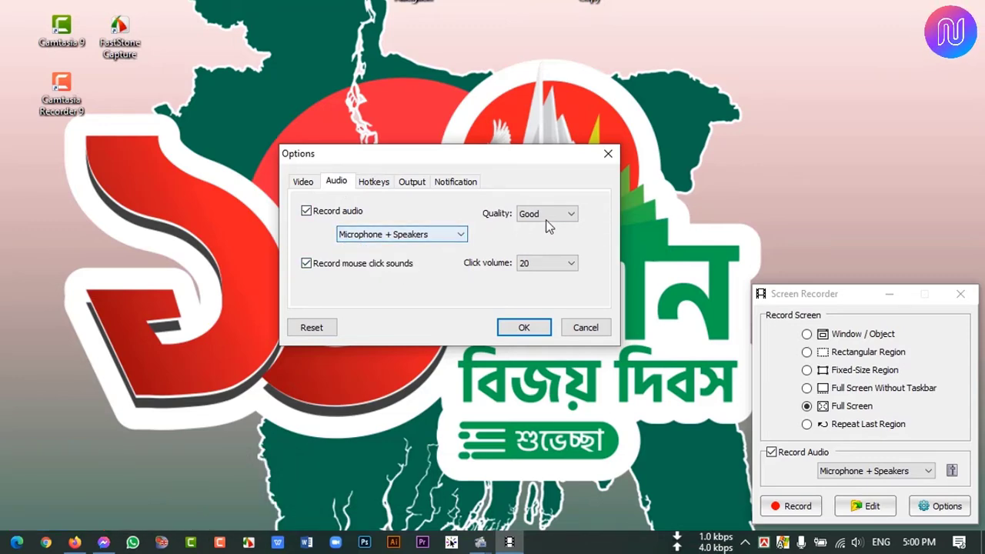
pyautogui.click(570, 216)
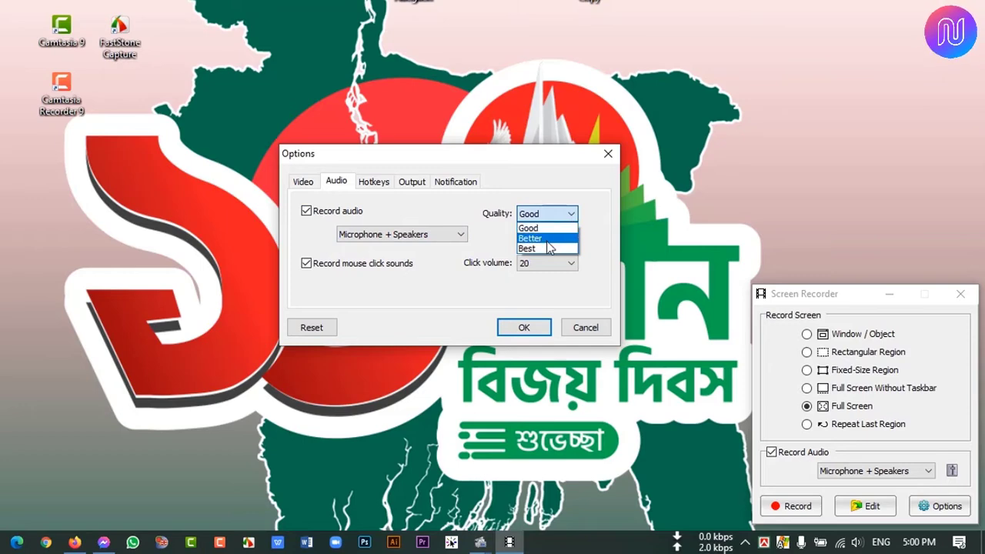
pyautogui.click(538, 229)
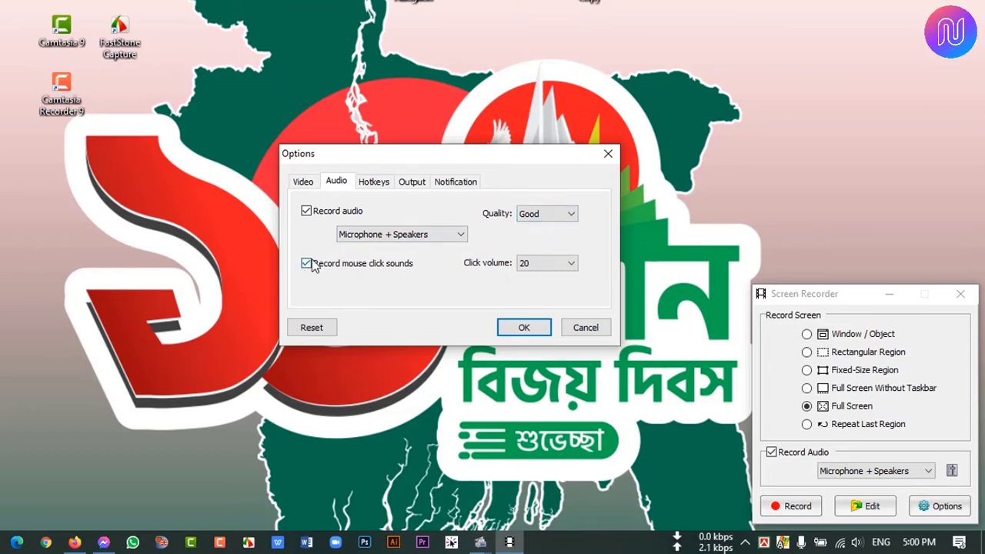
# Step: Enable recording of mouse click sounds with a click volume of 20
pyautogui.click(140, 175)
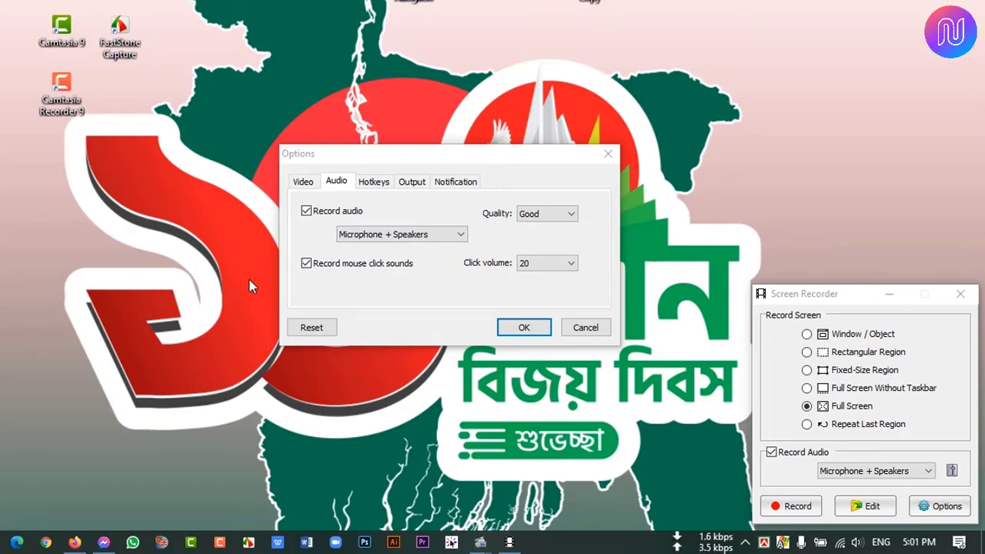
pyautogui.click(307, 263)
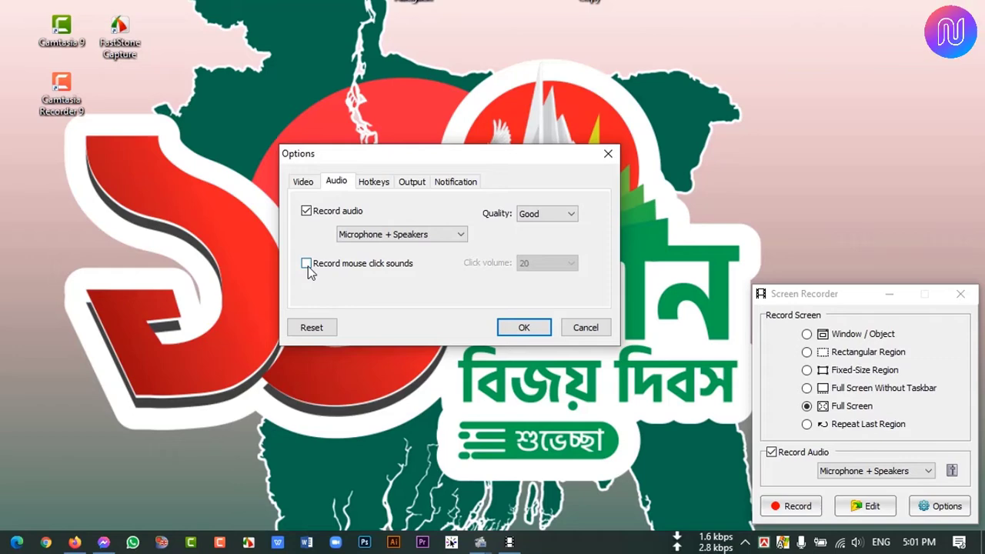
pyautogui.click(307, 264)
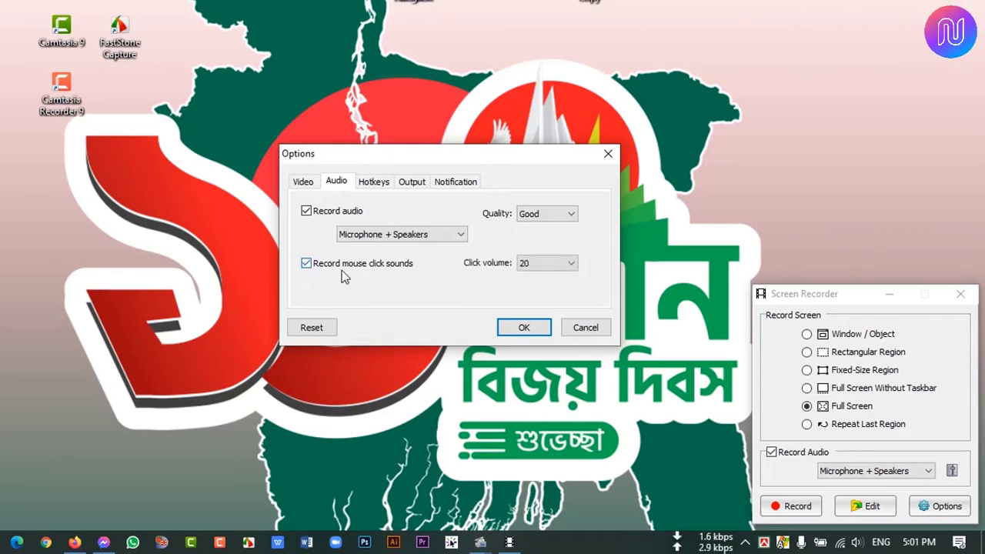
pyautogui.click(573, 264)
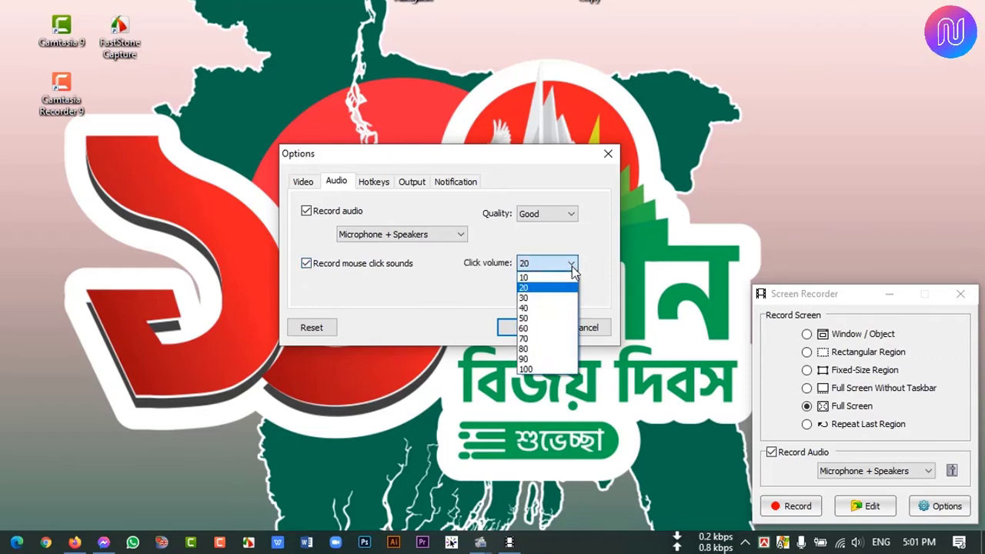
pyautogui.click(537, 288)
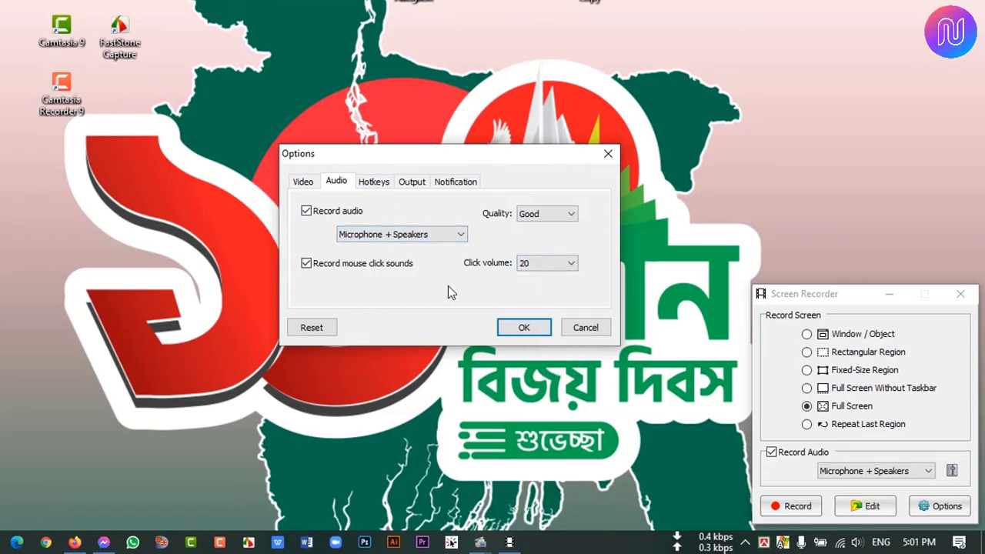
# Step: Confirm Ctrl+F5 as the hotkey for zooming in and out during recording
pyautogui.click(377, 185)
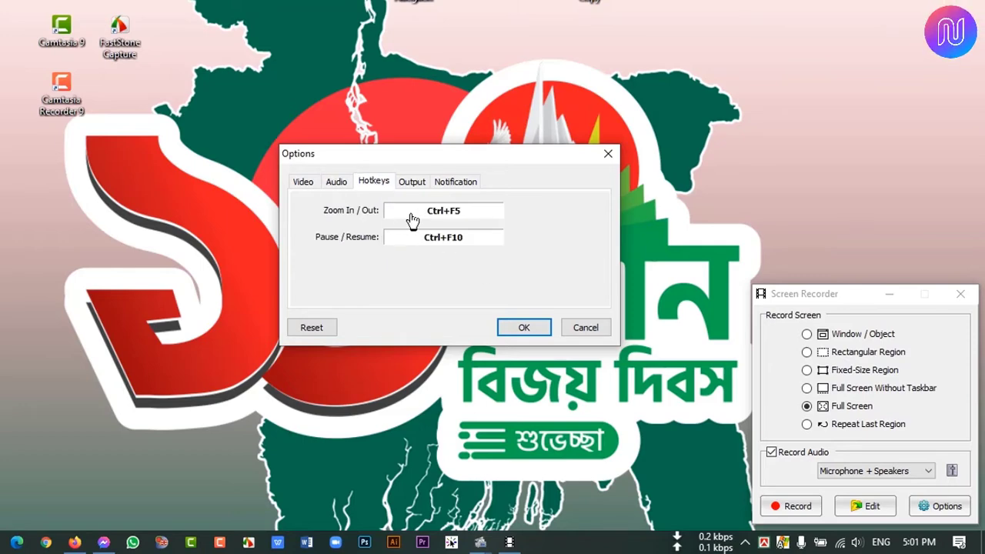
pyautogui.click(448, 213)
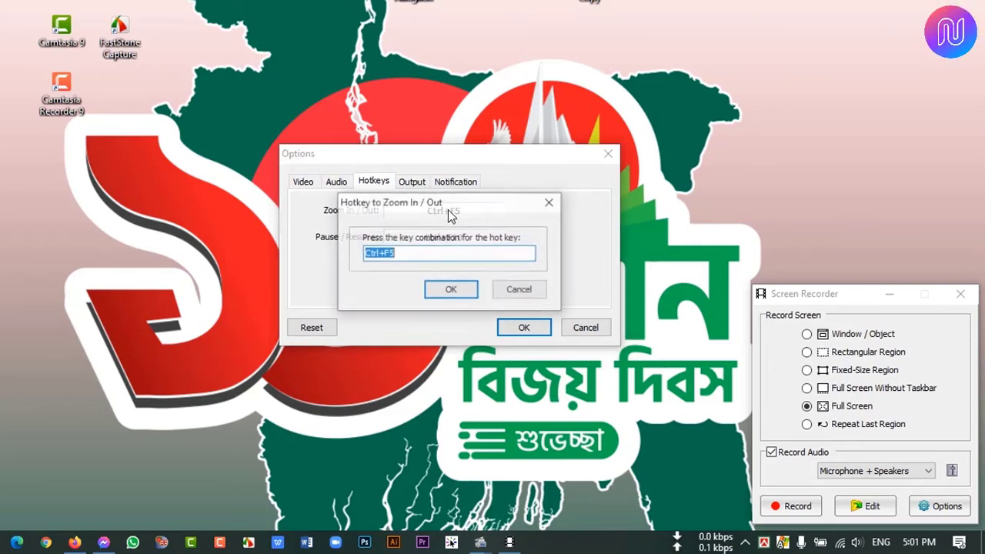
pyautogui.click(404, 256)
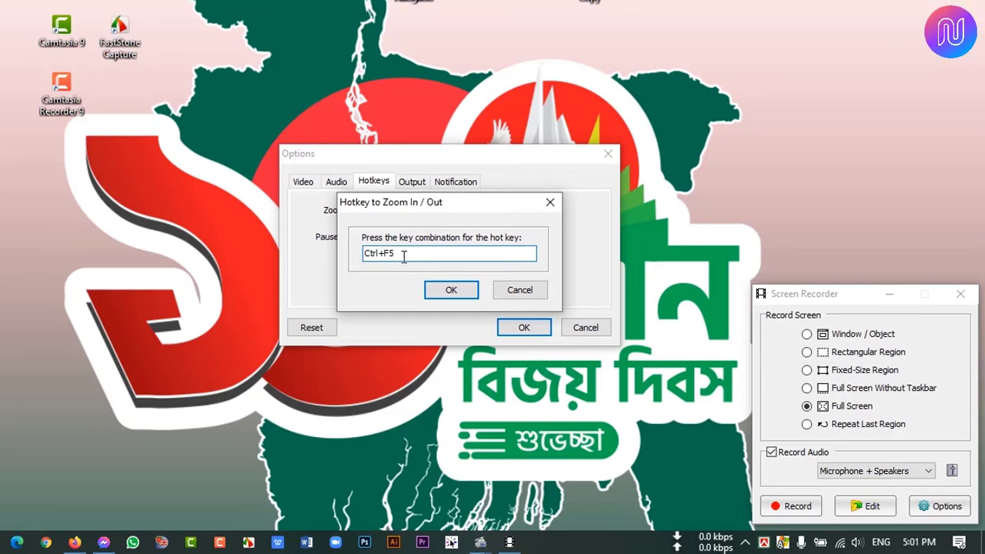
pyautogui.click(451, 291)
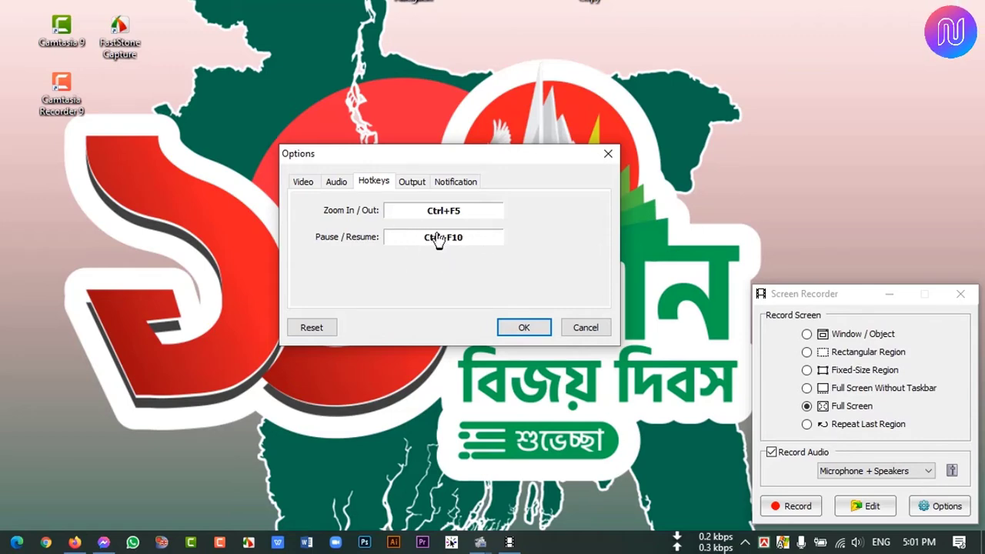
# Step: Review the output file name templates and turn off playing the video after the file is saved
pyautogui.click(412, 182)
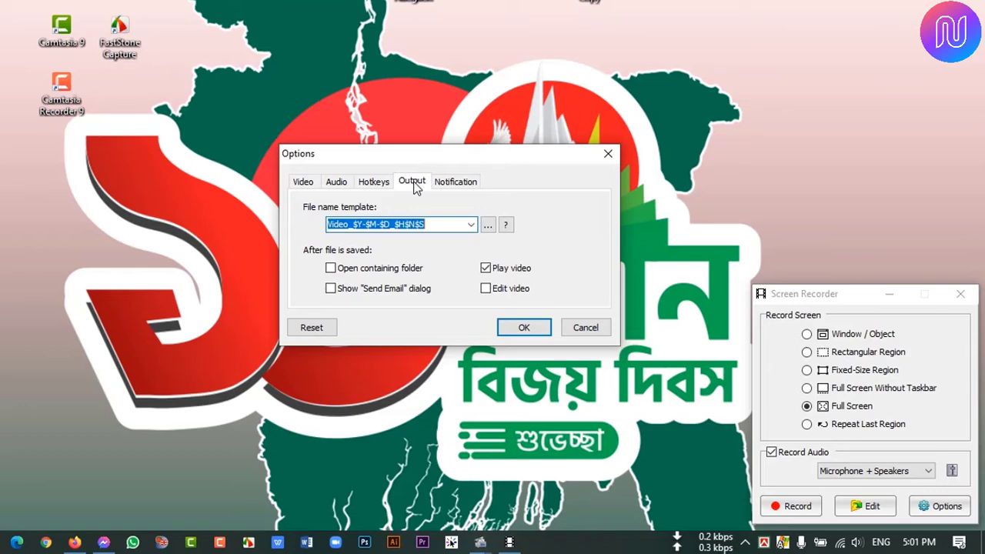
pyautogui.click(472, 225)
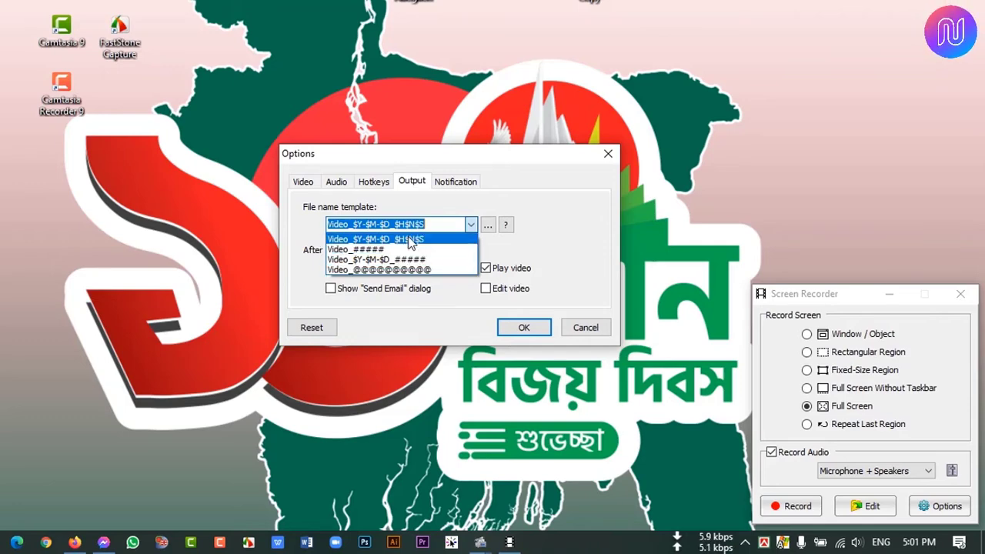
pyautogui.click(495, 205)
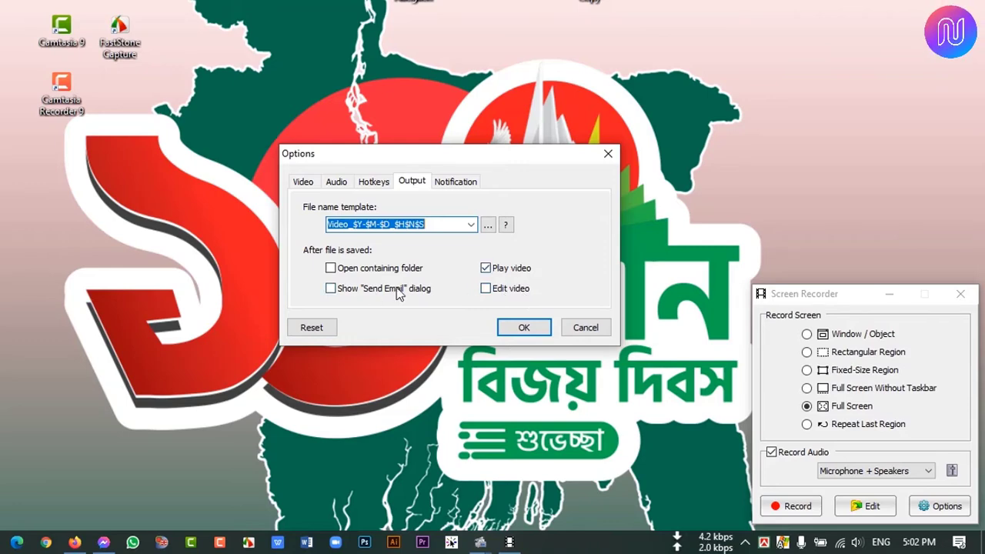
pyautogui.click(491, 268)
pyautogui.click(490, 271)
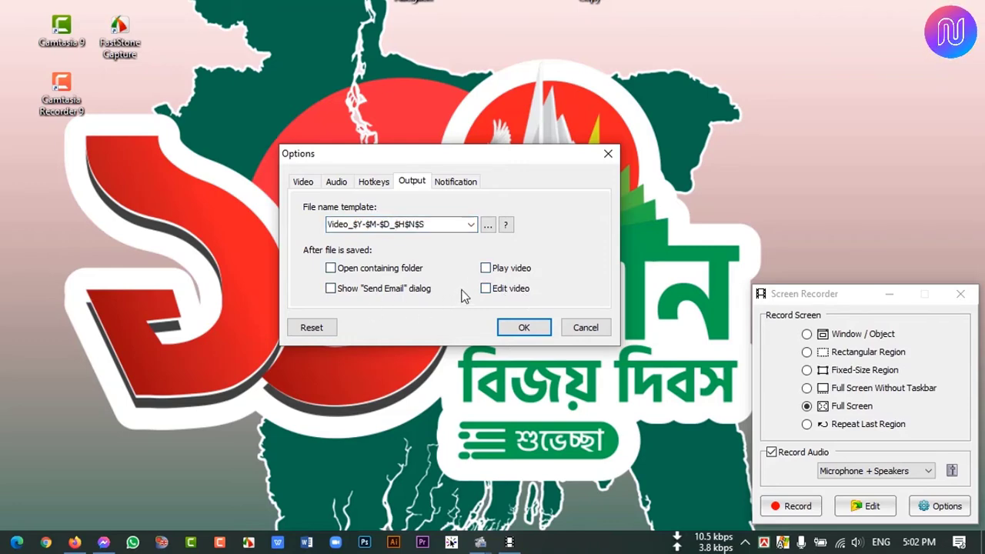
# Step: Enable the sound notification for pausing and resuming, check the video options again and apply all recording options
pyautogui.click(460, 185)
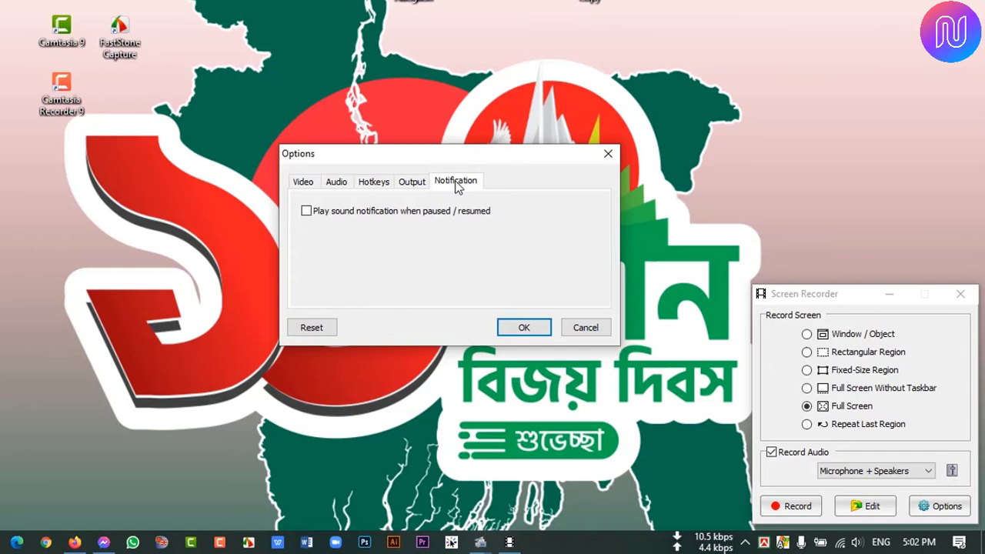
pyautogui.click(306, 216)
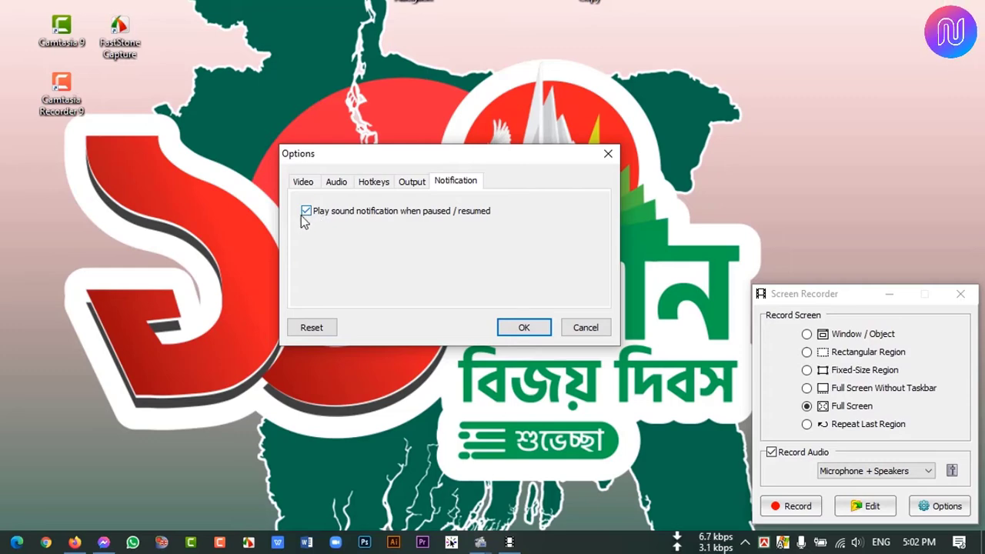
pyautogui.click(302, 181)
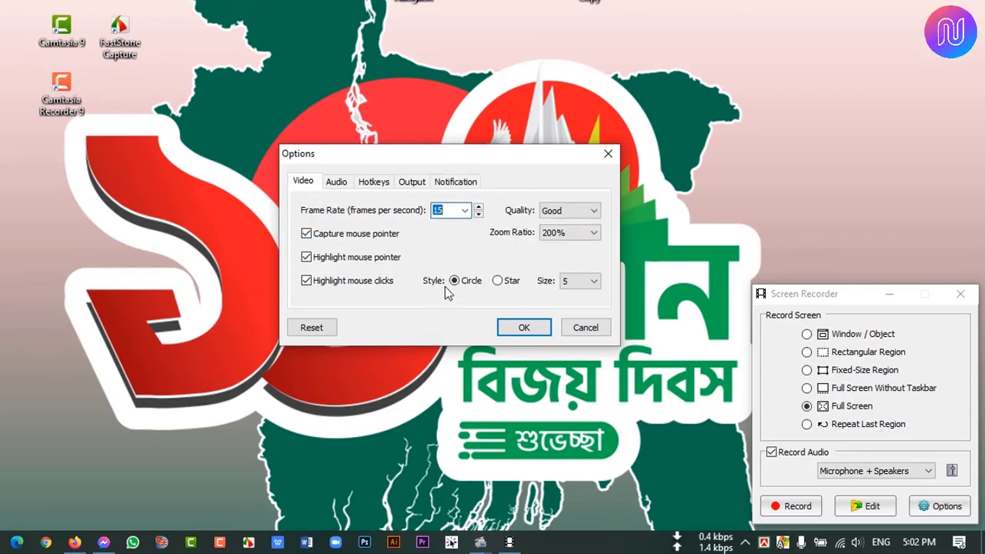
pyautogui.click(523, 330)
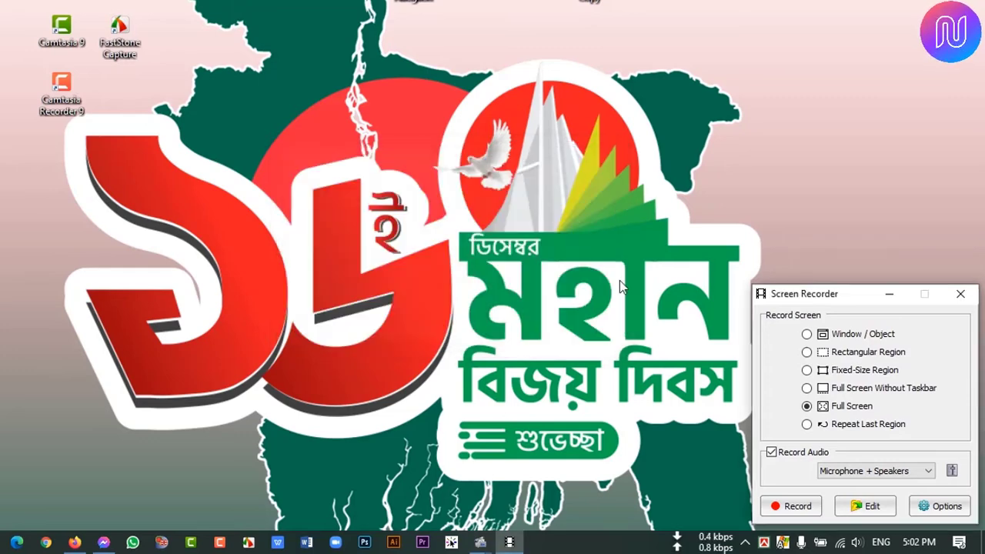
# Step: Start recording the full screen with microphone and speaker audio, without inserting a title clip
pyautogui.click(797, 506)
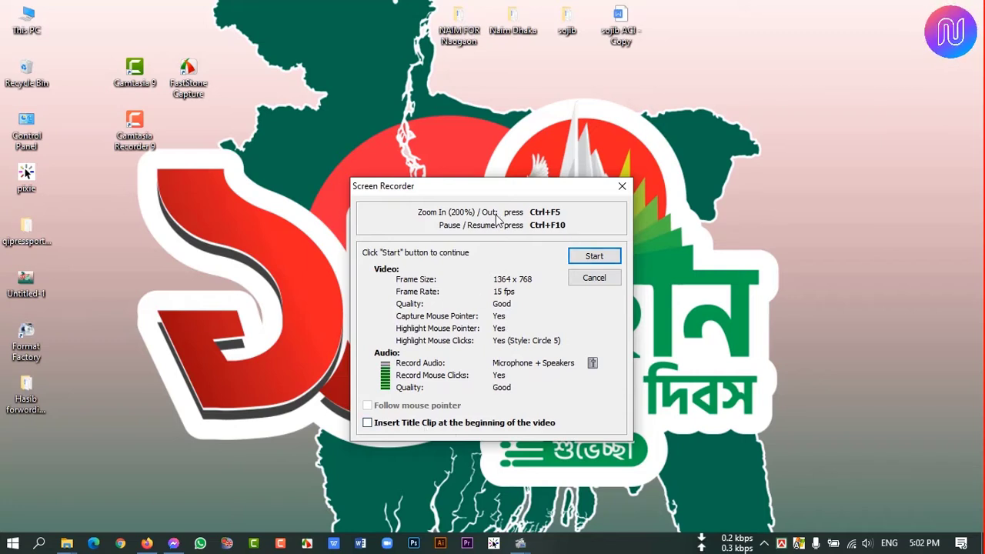
pyautogui.click(590, 259)
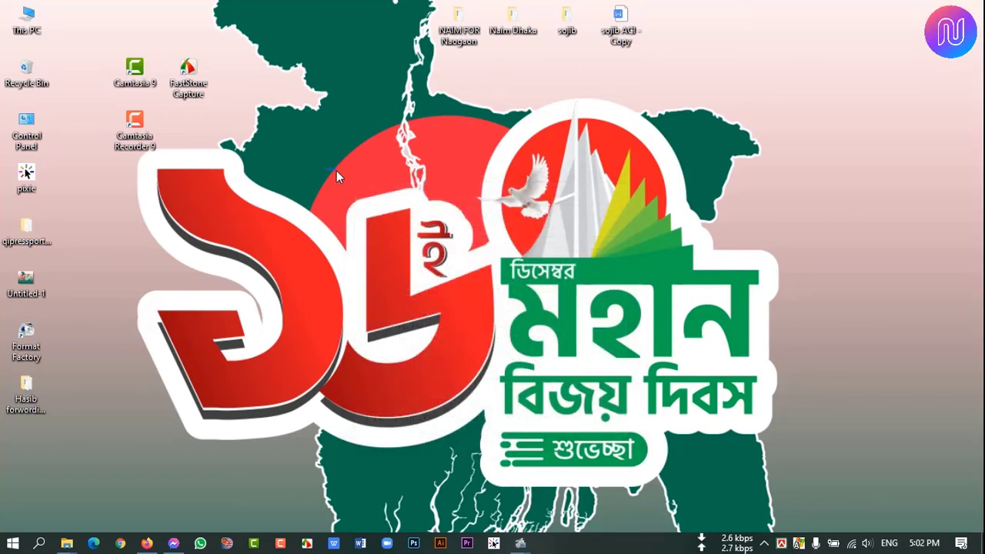
# Step: Perform sample activity for the recording by refreshing the desktop several times and opening and closing This PC
pyautogui.rightClick(297, 102)
pyautogui.click(345, 144)
pyautogui.rightClick(298, 206)
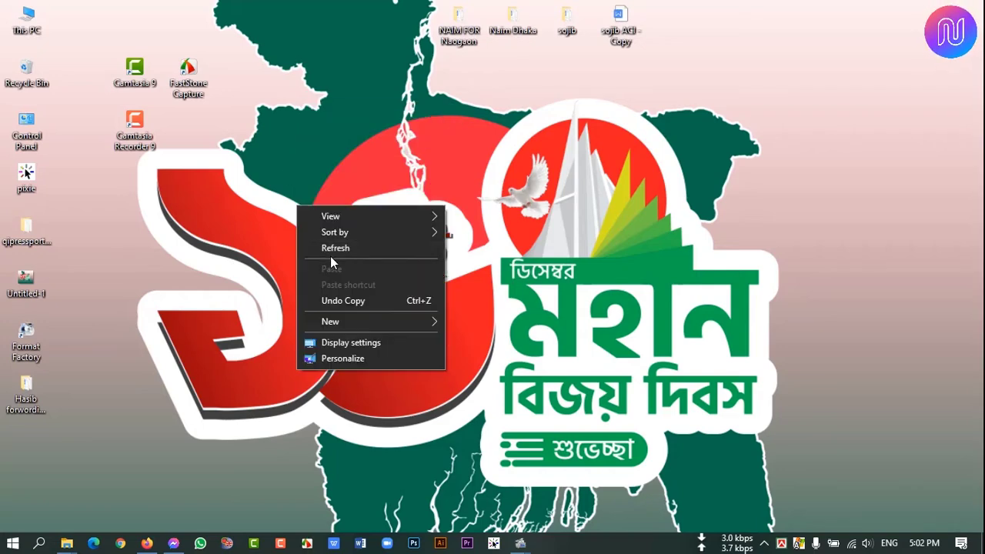
pyautogui.click(333, 247)
pyautogui.rightClick(355, 201)
pyautogui.click(388, 244)
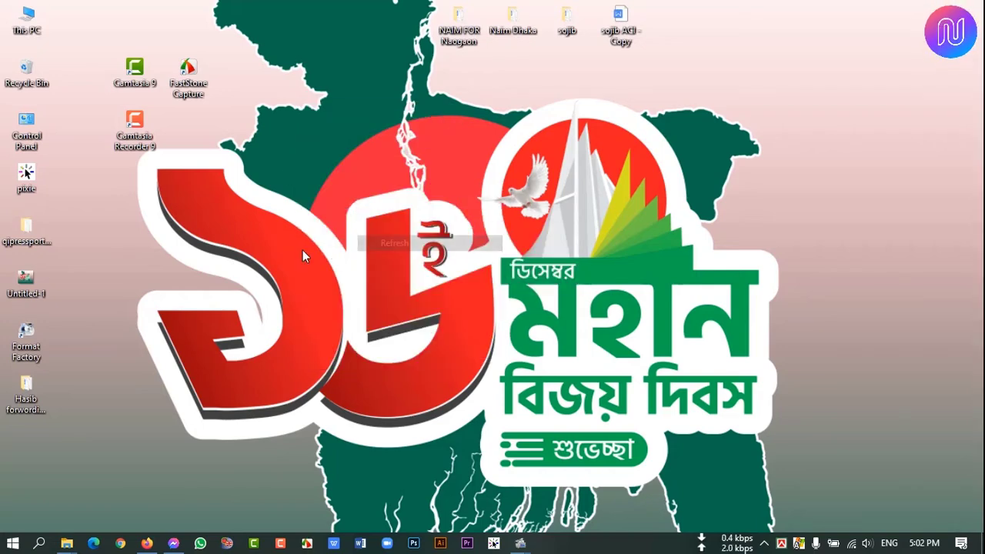
pyautogui.doubleClick(26, 19)
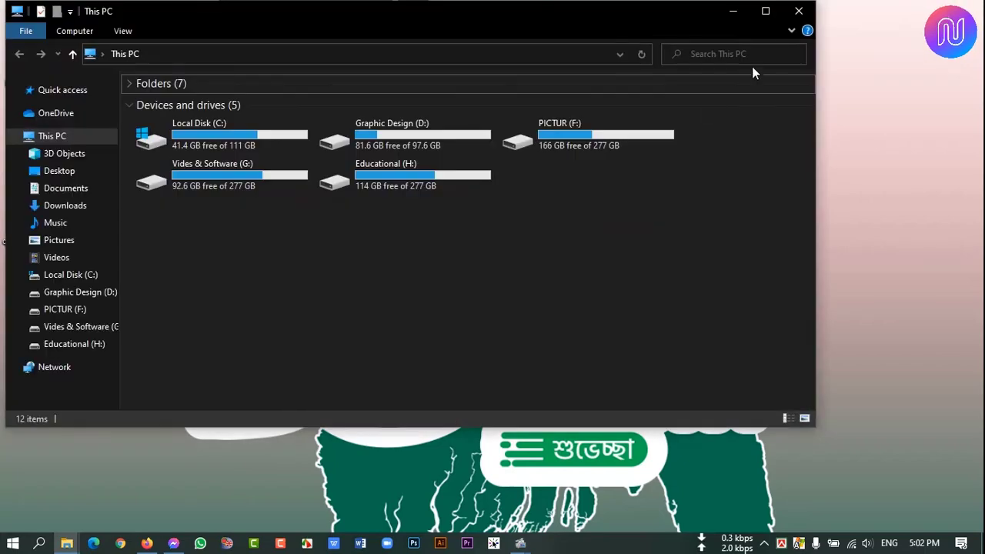
pyautogui.click(798, 11)
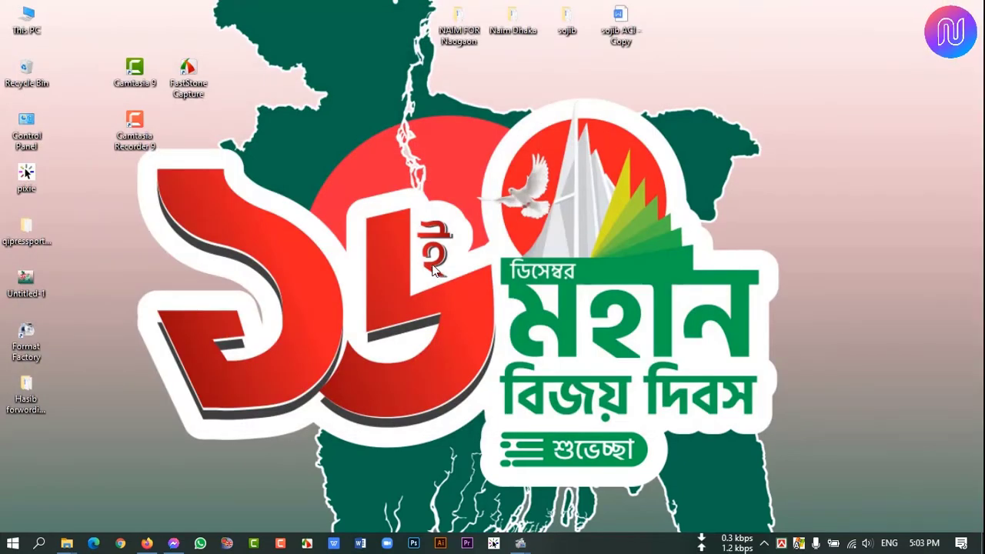
# Step: Zoom the recording in to 200%, move the zoomed area across the upper desktop and zoom back out
pyautogui.hotkey('ctrl', '1')
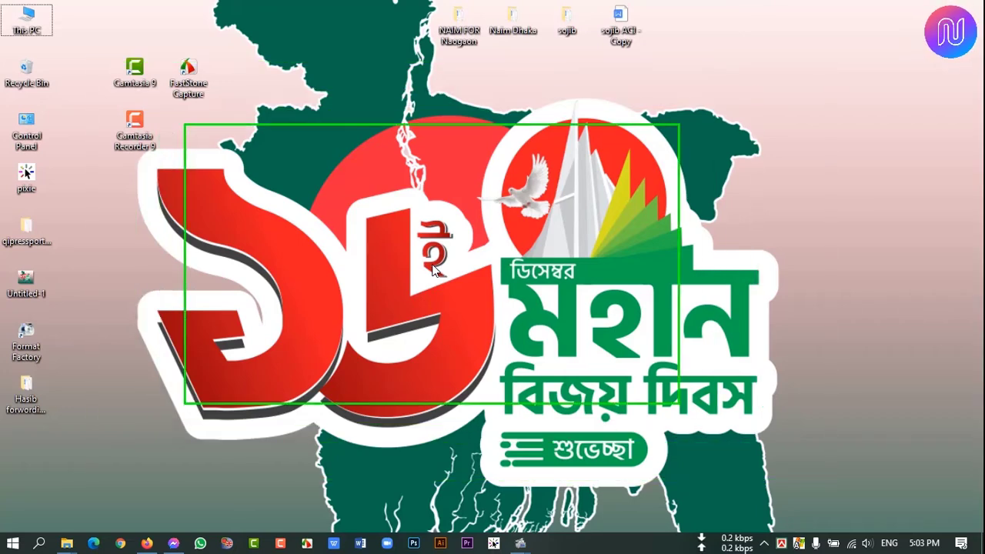
pyautogui.moveTo(150, 121); pyautogui.dragTo(90, 30)
pyautogui.moveTo(117, 142); pyautogui.dragTo(541, 62)
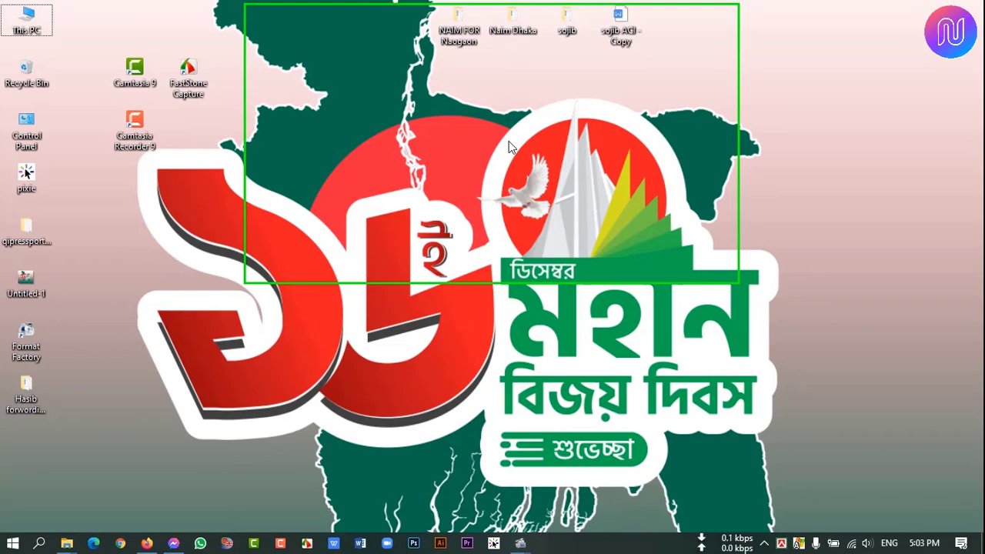
pyautogui.press('super+minus')
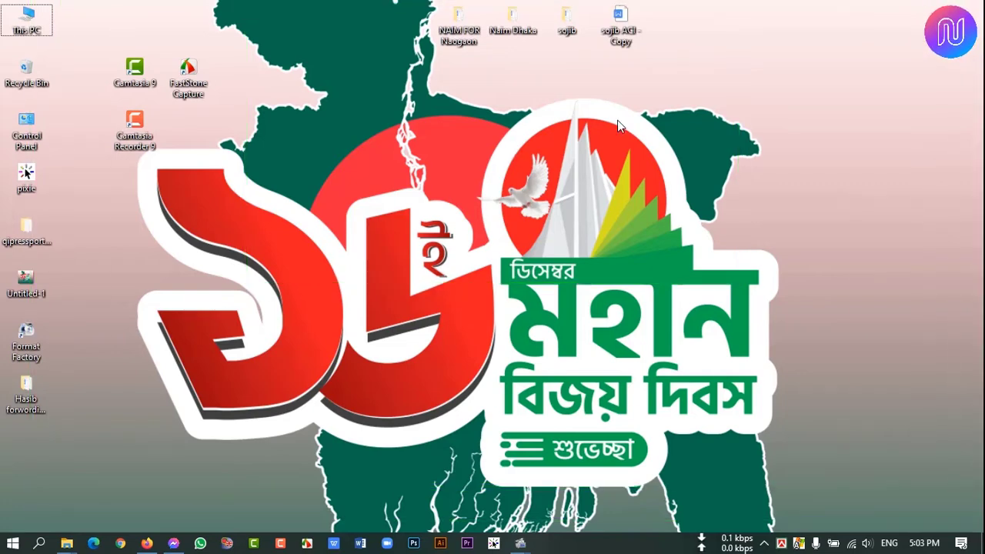
# Step: Refresh the desktop twice at normal zoom while the recording runs
pyautogui.rightClick(567, 155)
pyautogui.click(591, 199)
pyautogui.rightClick(618, 197)
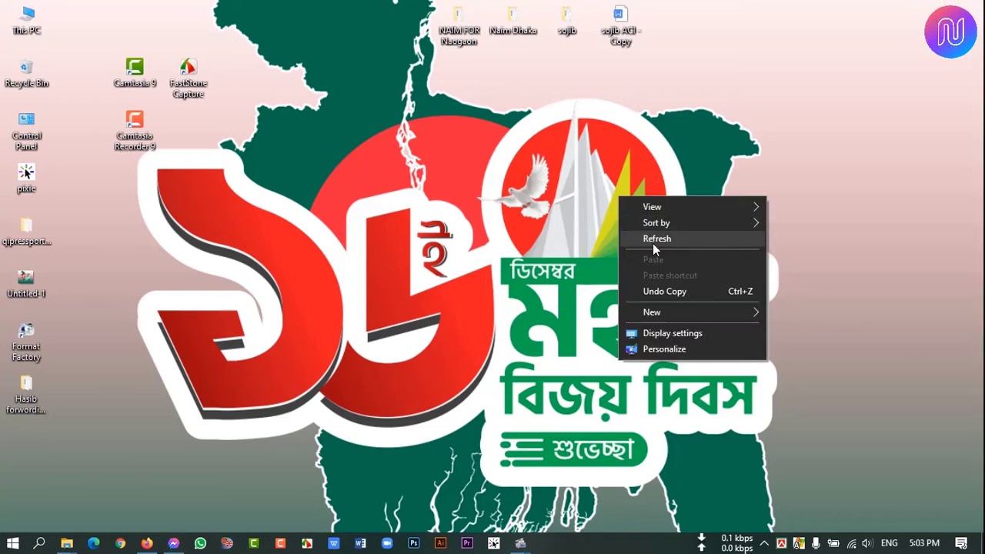
pyautogui.click(653, 243)
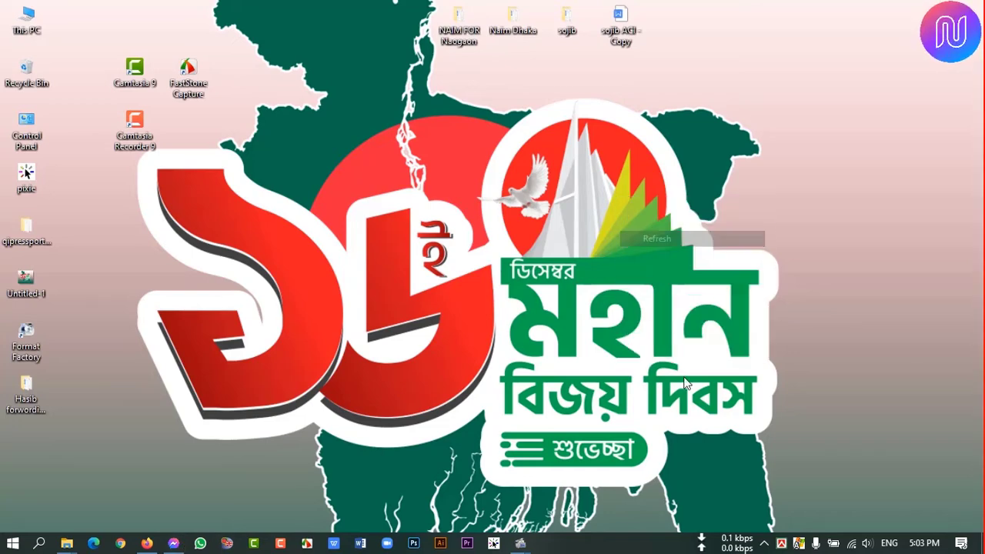
# Step: Pause the recording and save it to the Desktop as the Windows Media Video file Video_2020-12-24_170332
pyautogui.click(765, 544)
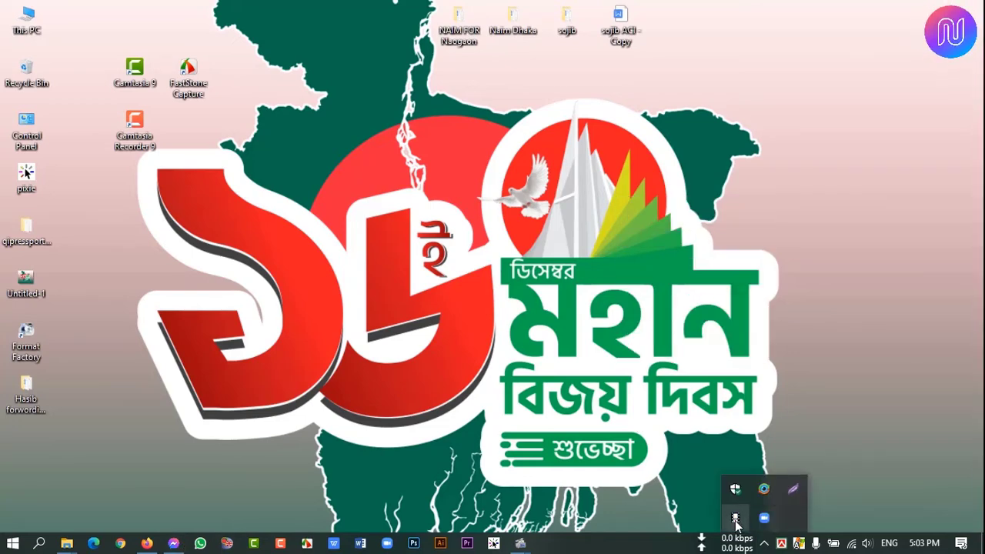
pyautogui.click(736, 520)
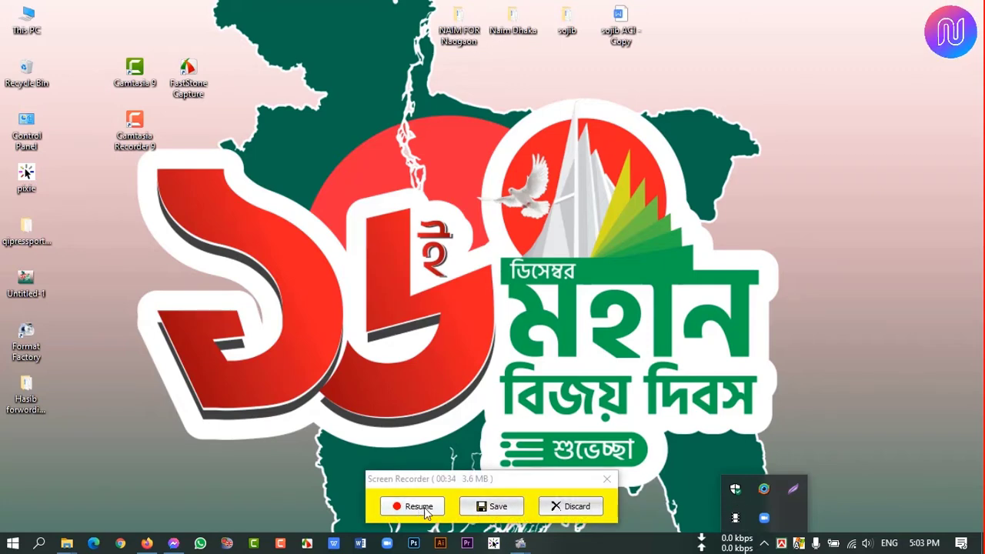
pyautogui.click(499, 507)
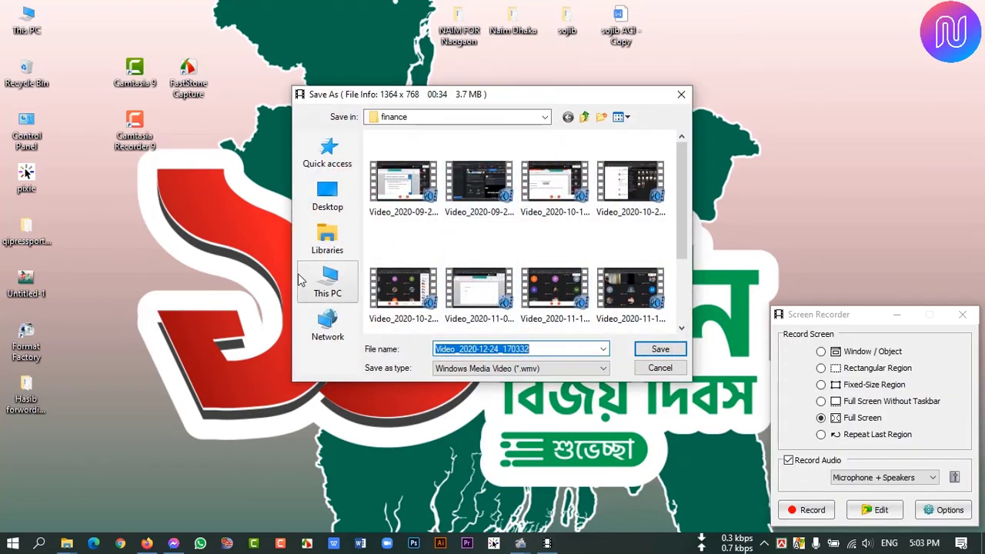
pyautogui.click(330, 202)
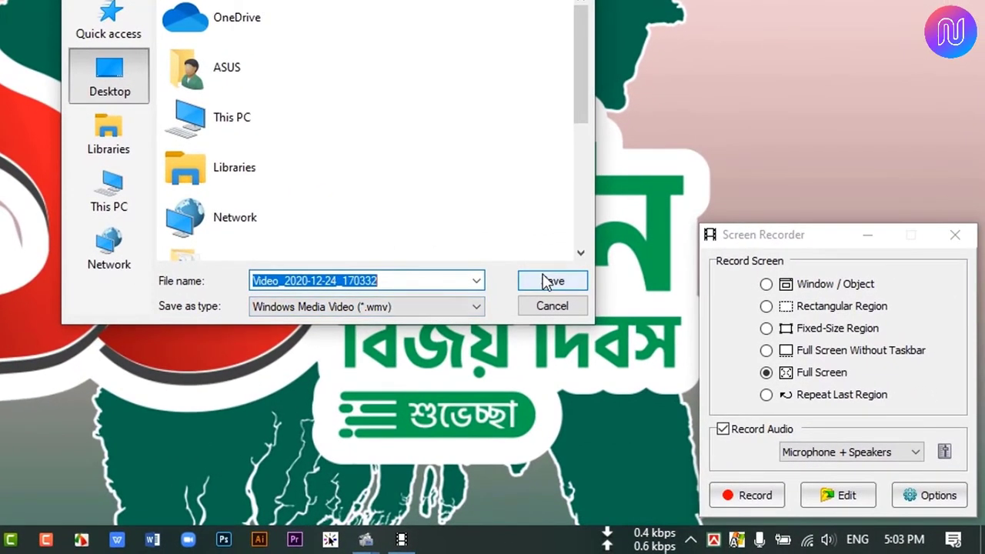
pyautogui.click(547, 281)
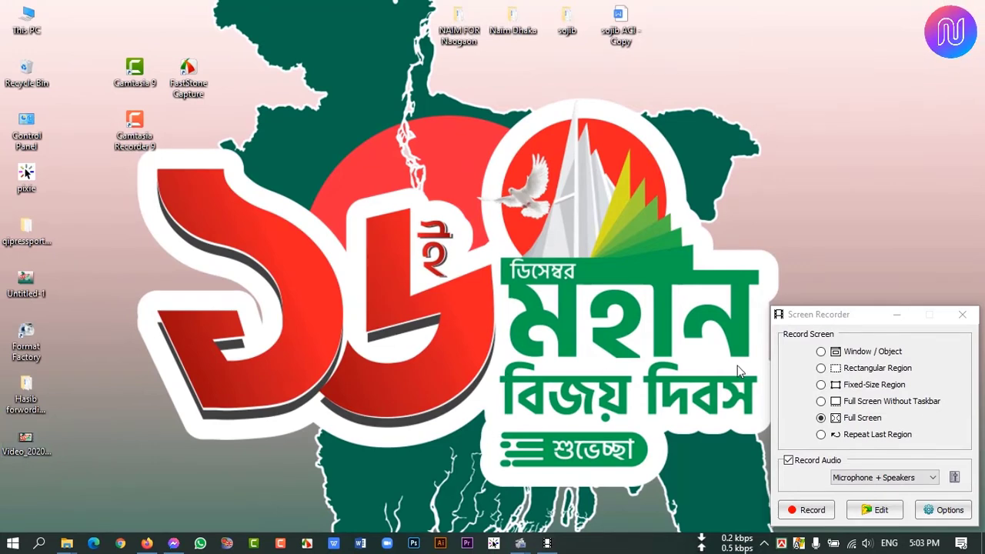
# Step: Close the Screen Recorder and open the saved video from the desktop in The KMPlayer
pyautogui.click(962, 314)
pyautogui.click(21, 452)
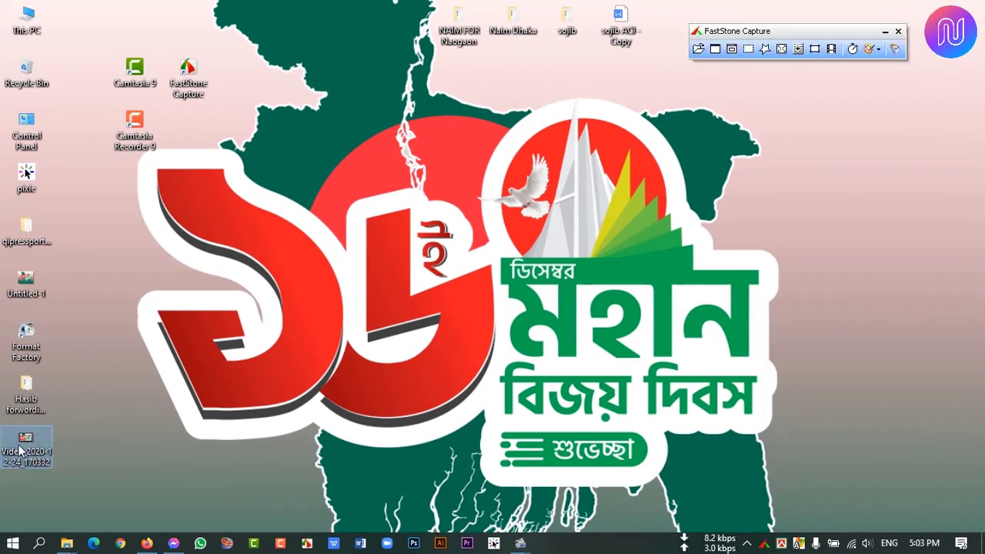
pyautogui.doubleClick(21, 452)
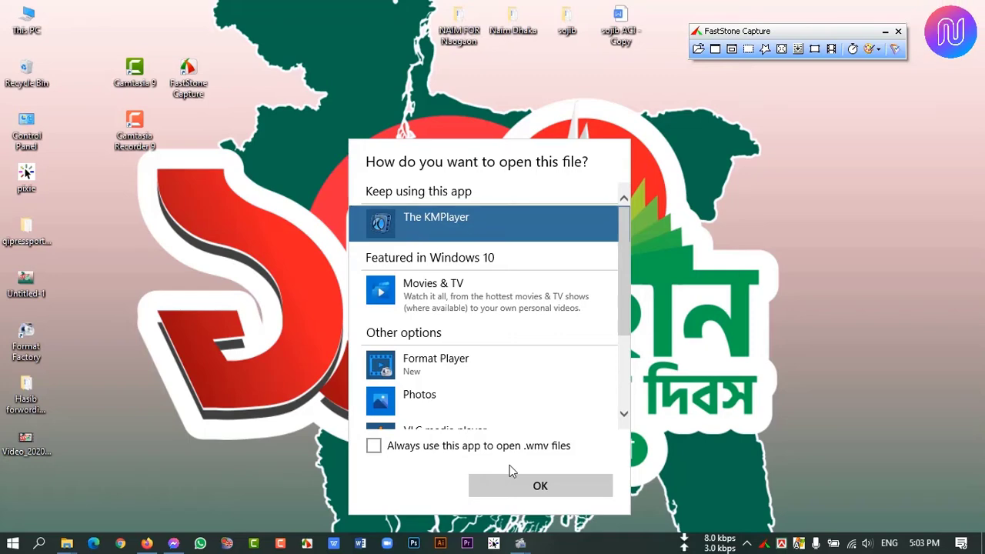
pyautogui.click(514, 485)
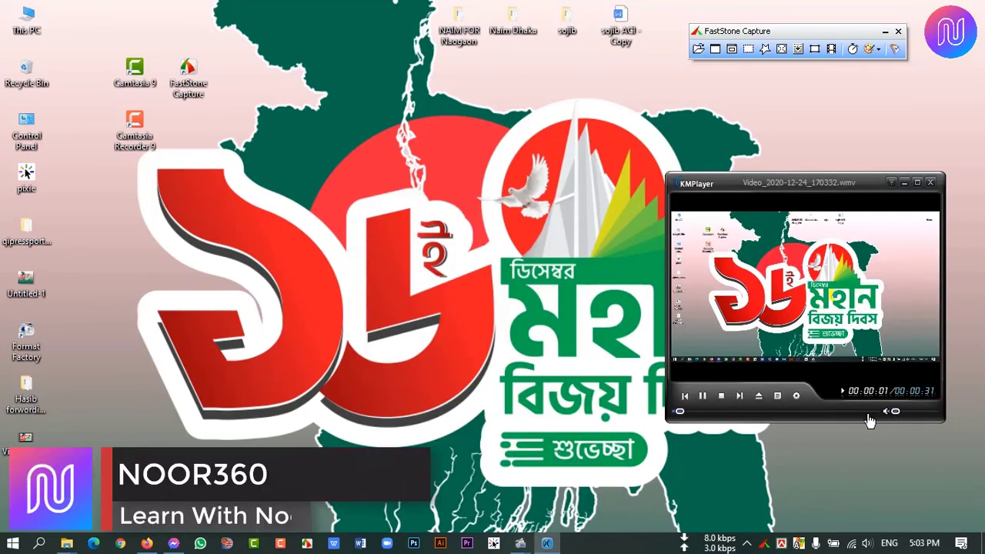
# Step: Skip through the recorded video to check the zoomed section, pause it and close the player
pyautogui.click(734, 412)
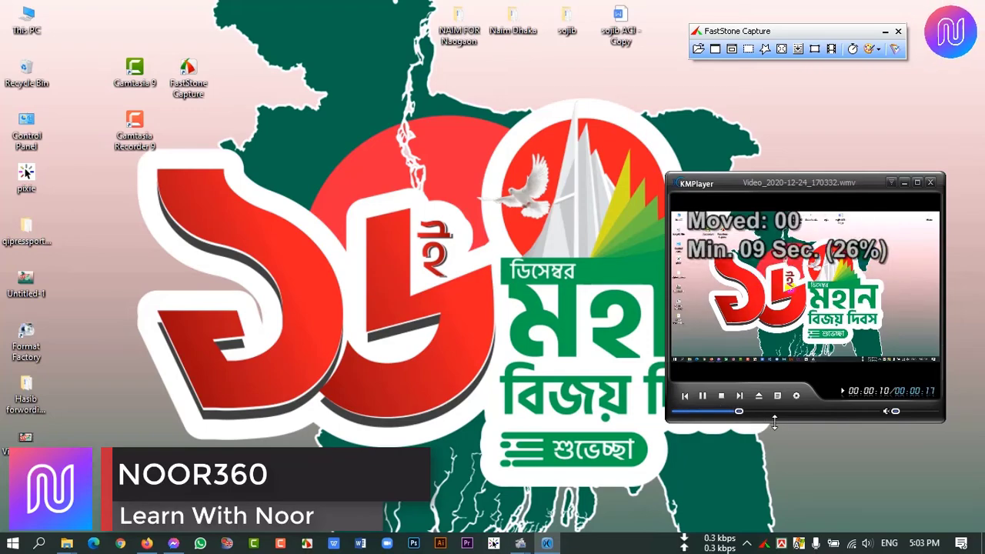
pyautogui.click(777, 412)
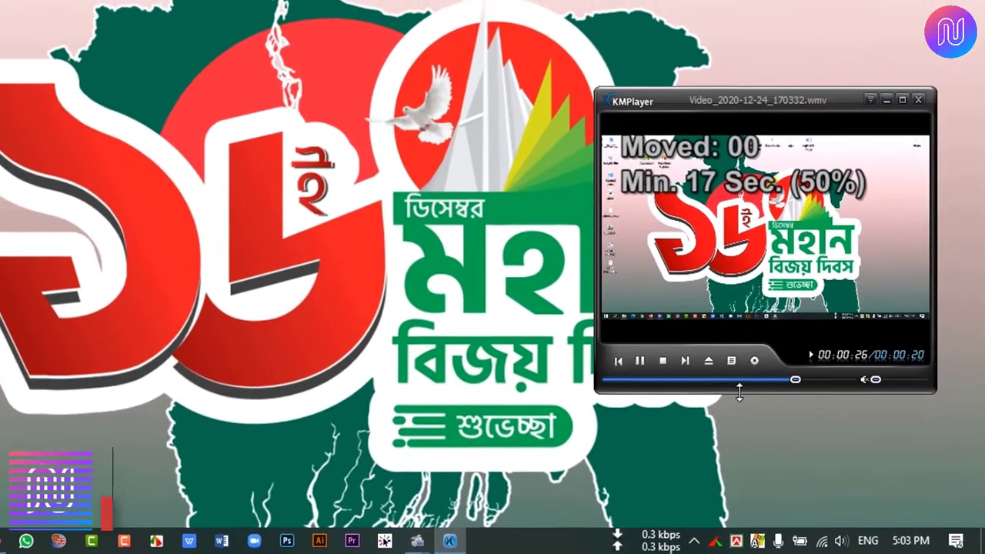
pyautogui.click(752, 403)
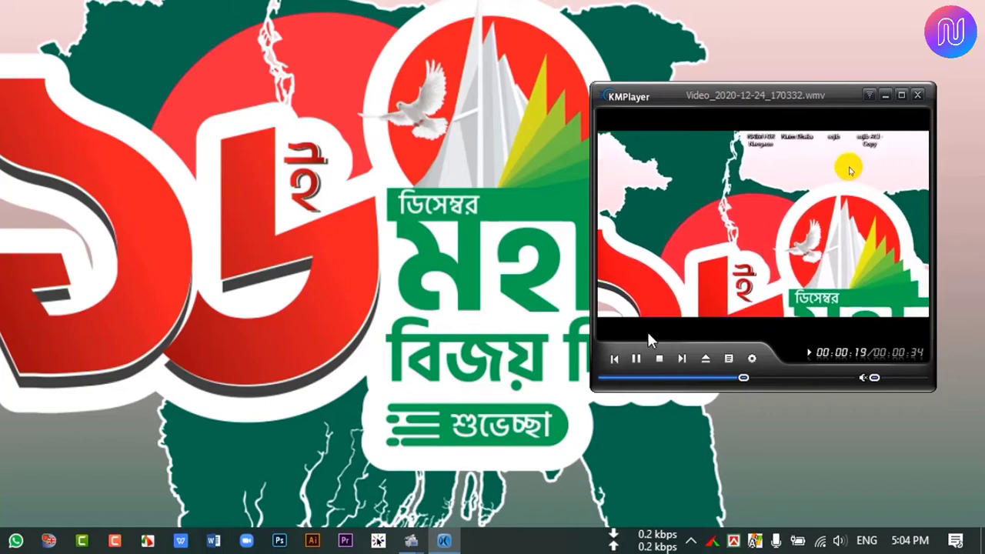
pyautogui.click(641, 358)
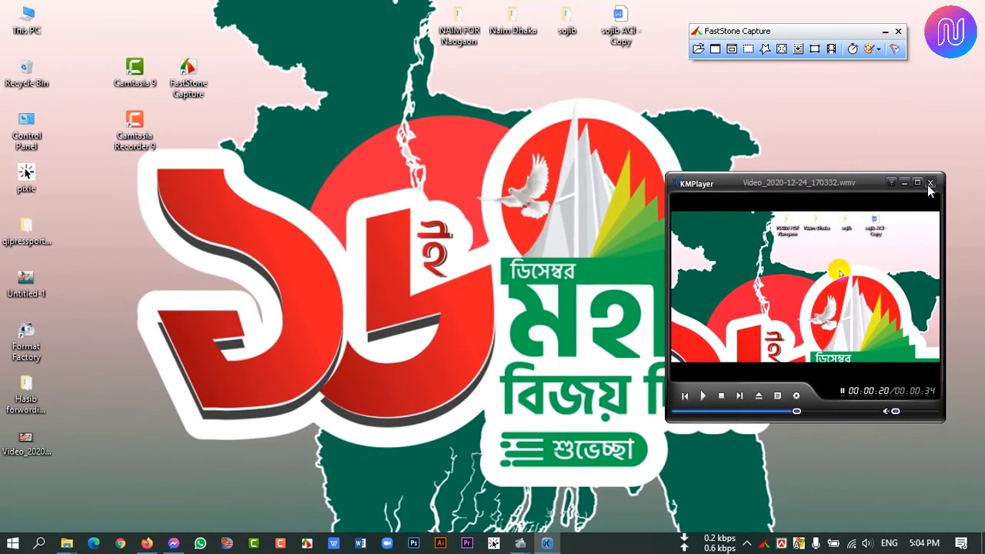
pyautogui.click(930, 182)
# Step: Refresh the desktop and close FastStone Capture
pyautogui.rightClick(367, 117)
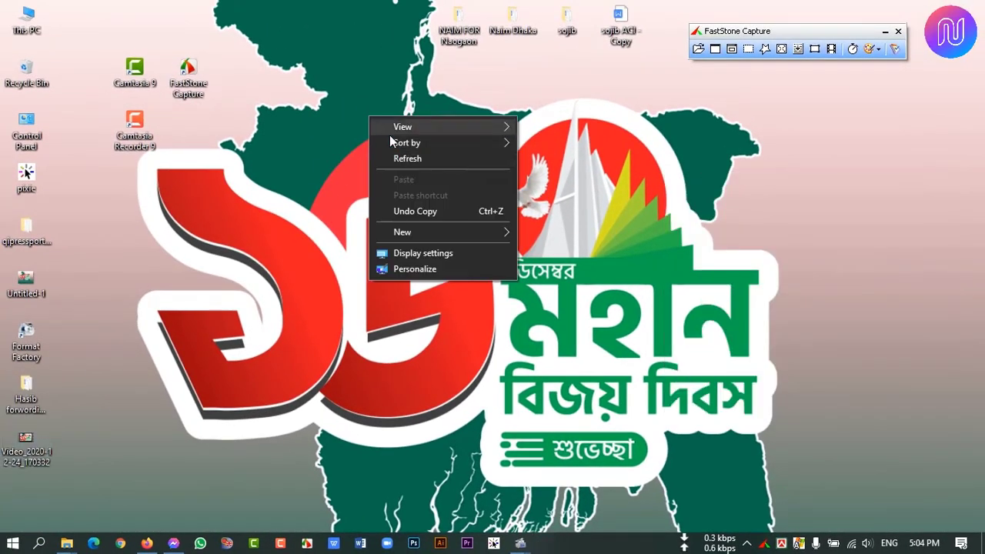
pyautogui.click(406, 158)
pyautogui.click(897, 32)
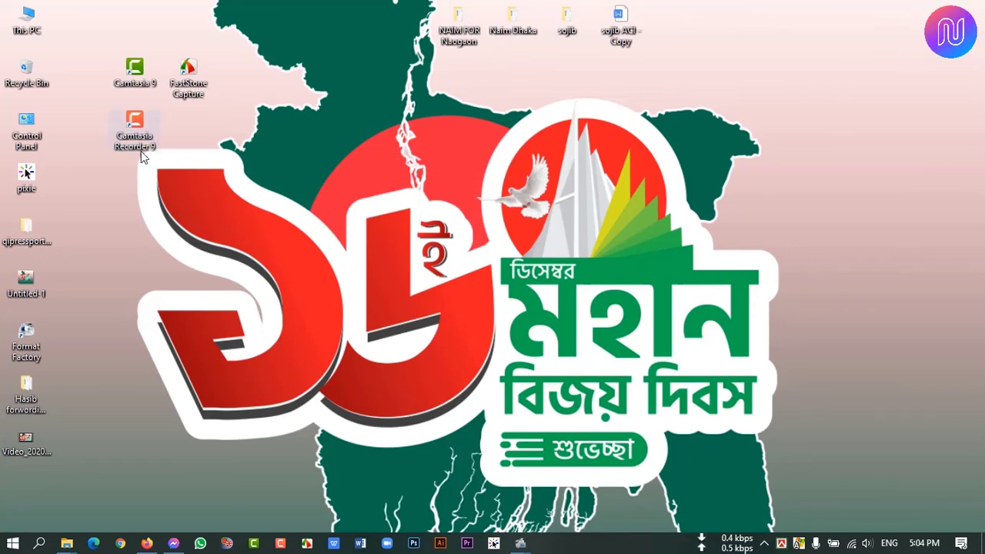
# Step: Open Camtasia Recorder 9 to view its recording controls, minimize it and refresh the desktop
pyautogui.doubleClick(137, 131)
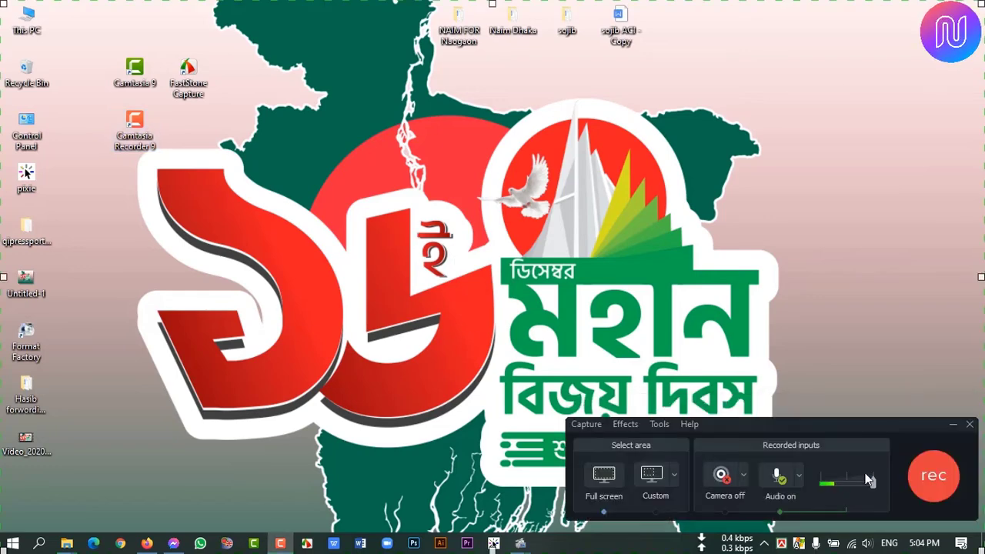
pyautogui.click(952, 424)
pyautogui.rightClick(470, 175)
pyautogui.click(505, 219)
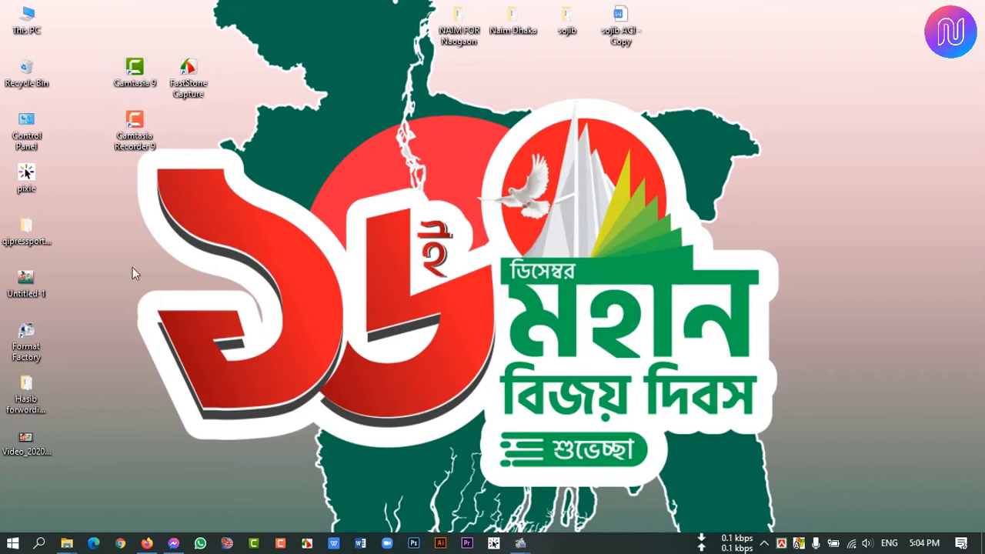
pyautogui.click(12, 543)
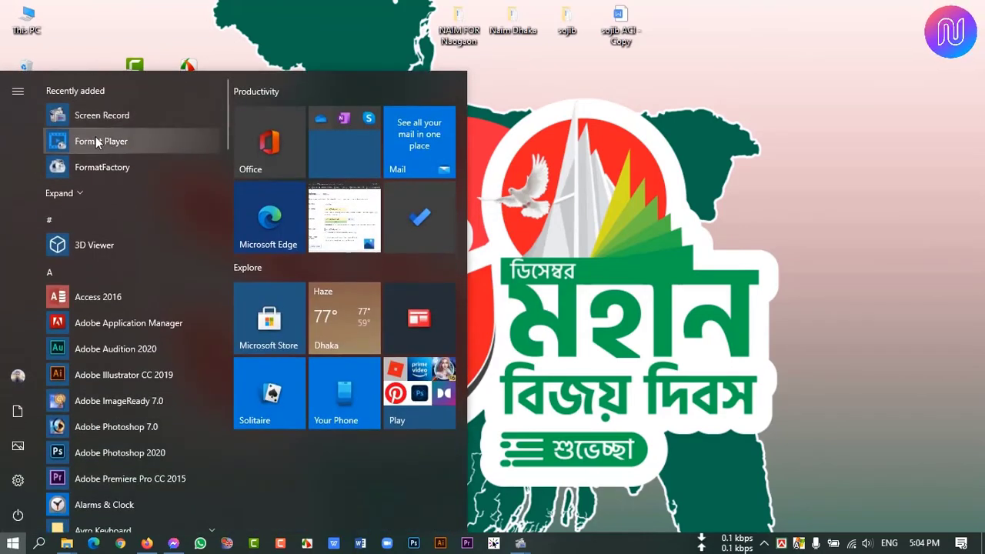
pyautogui.click(102, 115)
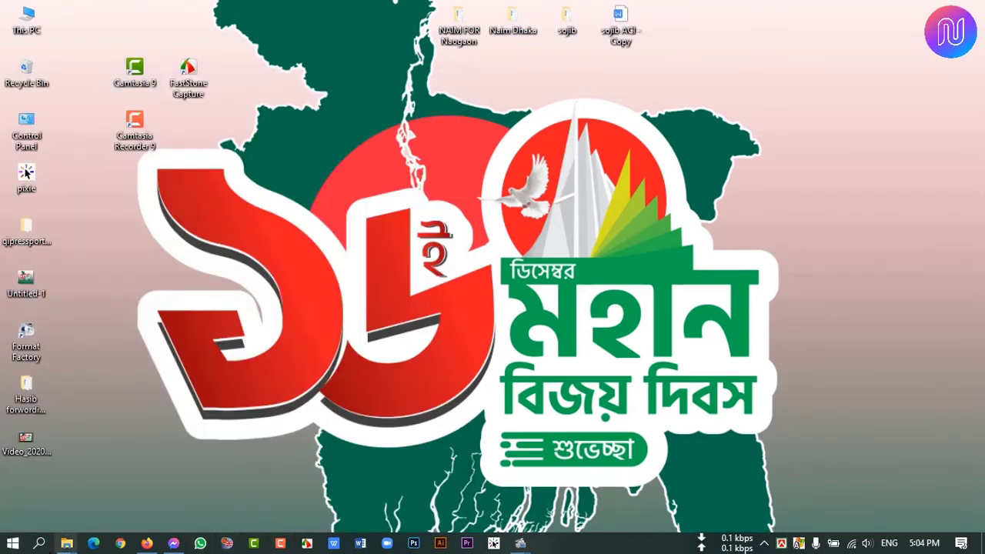
pyautogui.click(12, 542)
pyautogui.click(574, 225)
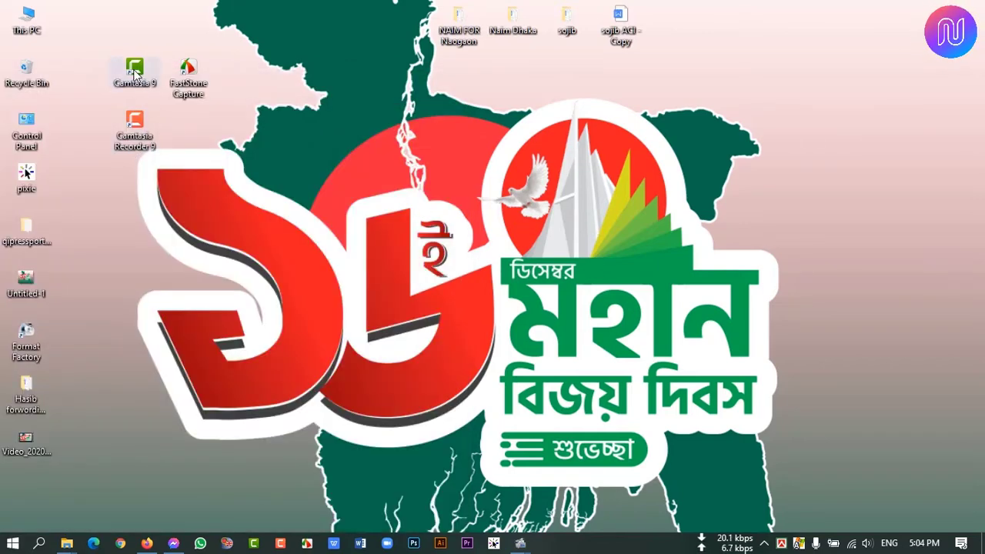
# Step: Open Camtasia 9 from the desktop and retry loading the tutorials on its start window
pyautogui.click(135, 73)
pyautogui.rightClick(135, 71)
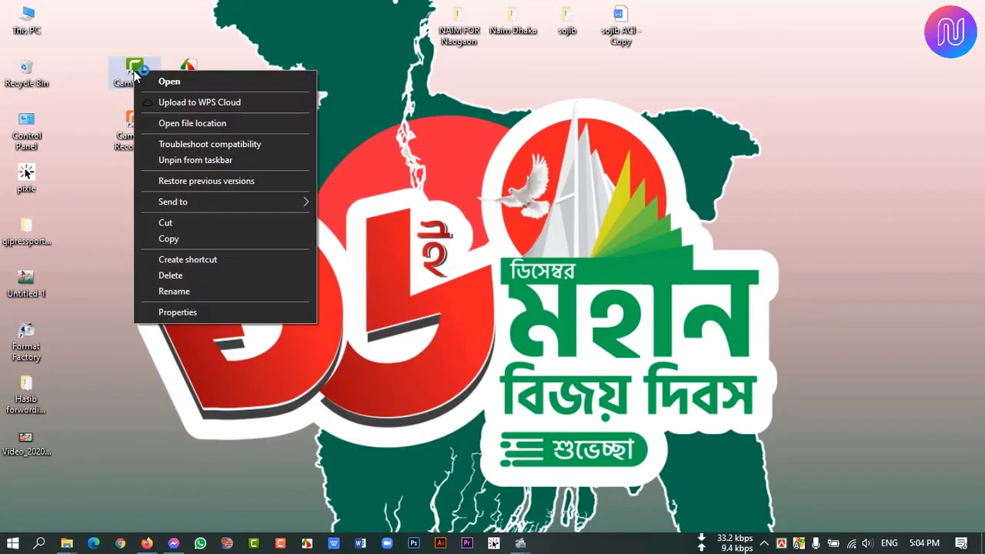
pyautogui.click(170, 83)
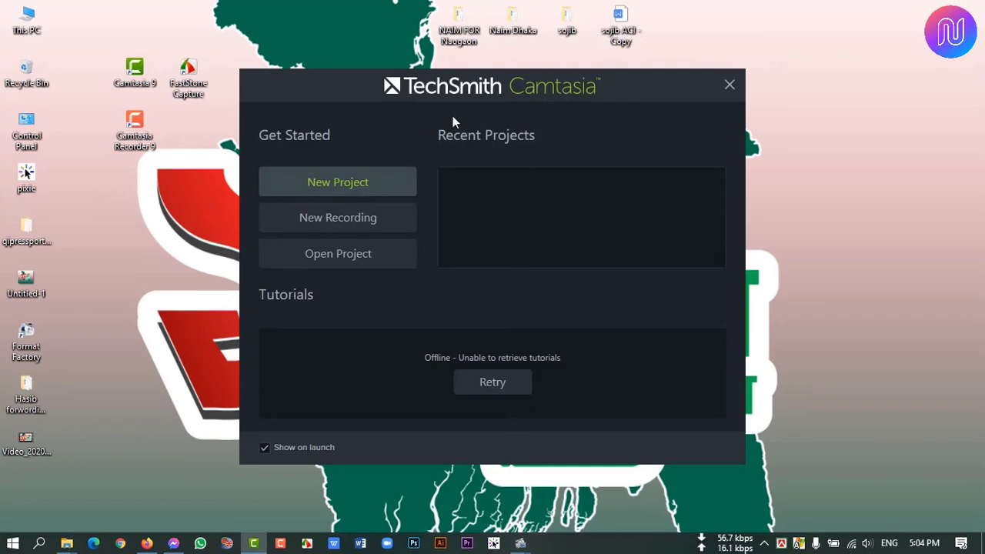
pyautogui.click(507, 376)
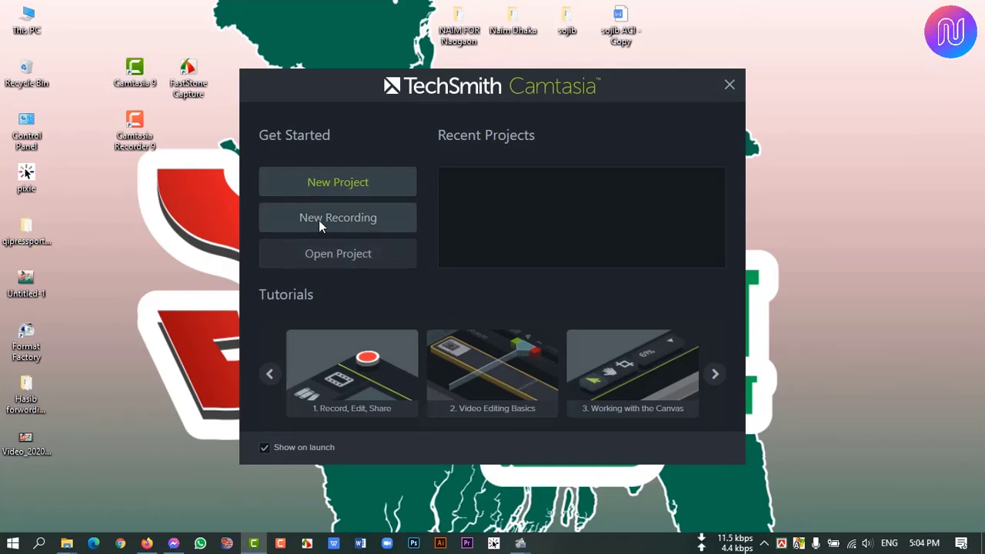
# Step: Open a new recording from the Camtasia start window and adjust the audio input volume
pyautogui.click(344, 221)
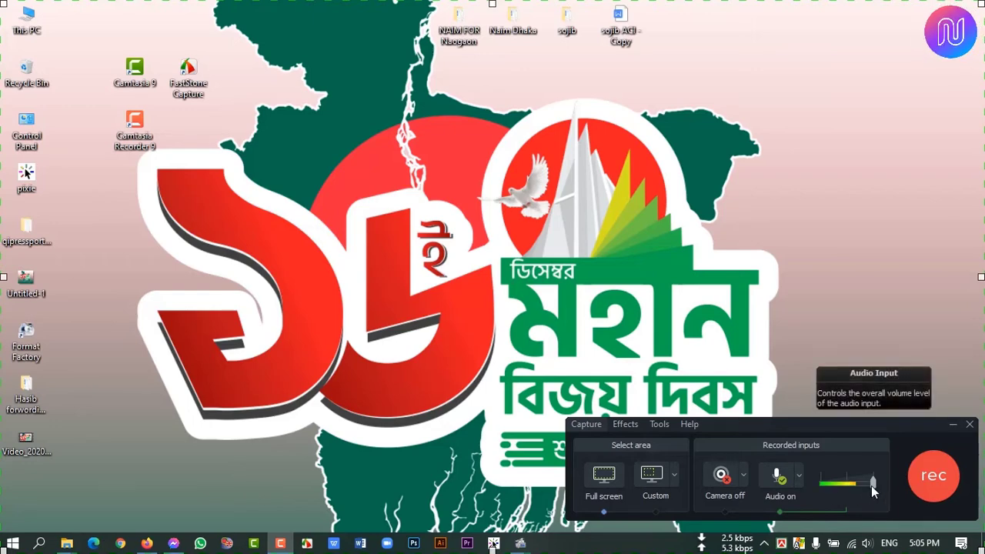
pyautogui.moveTo(872, 486); pyautogui.dragTo(861, 492)
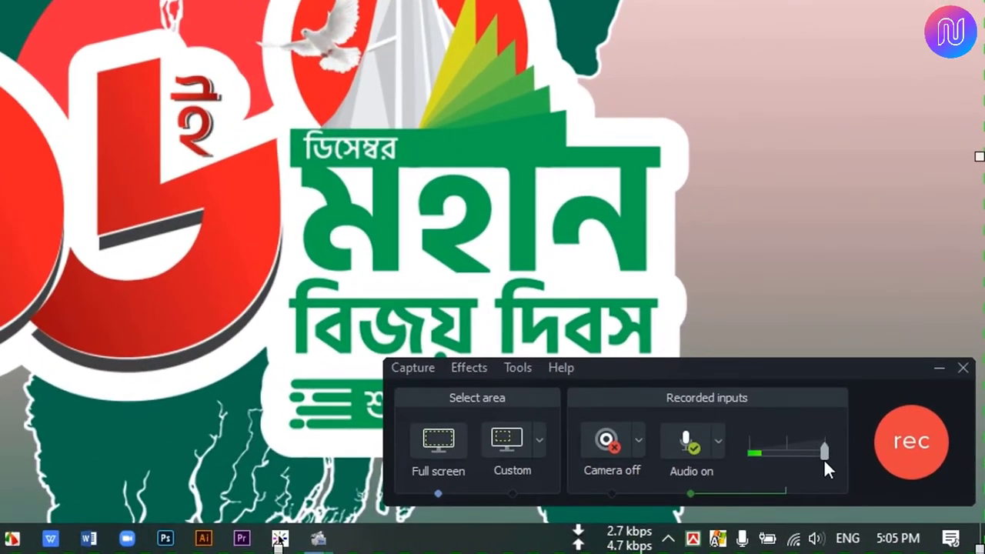
# Step: Set the audio input volume to maximum and look through the recorder's annotation and mouse click sound options without changing them
pyautogui.moveTo(880, 488); pyautogui.dragTo(863, 495)
pyautogui.moveTo(806, 460); pyautogui.dragTo(832, 460)
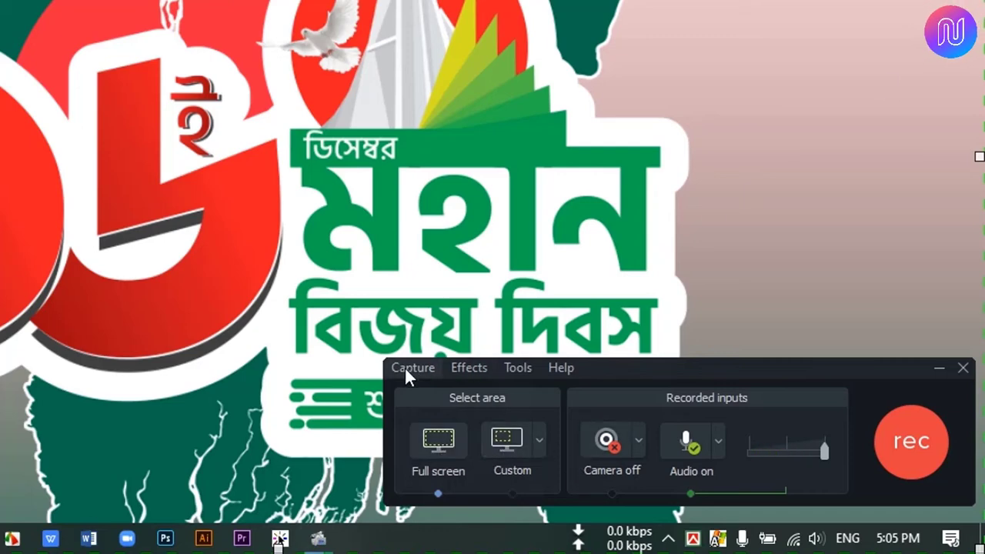
pyautogui.click(465, 367)
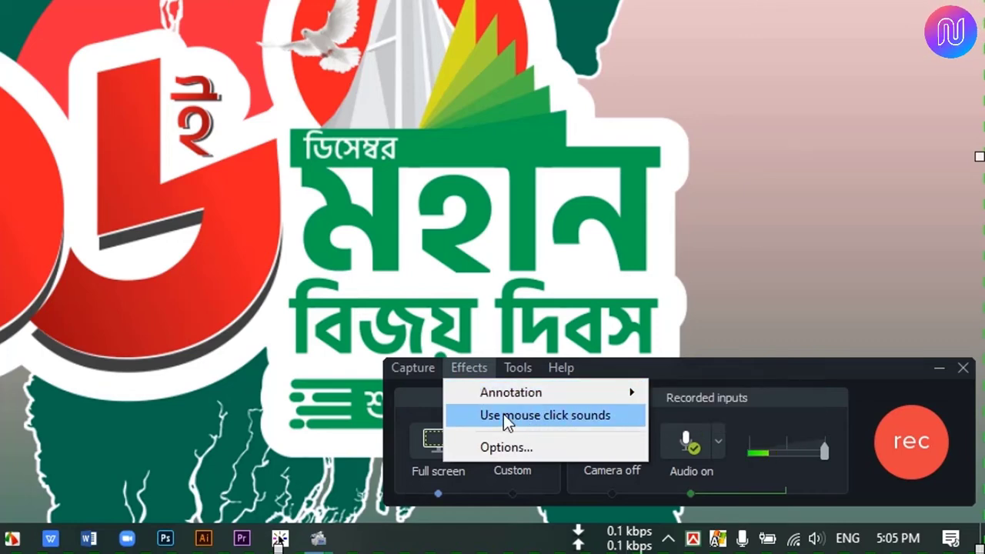
pyautogui.click(531, 447)
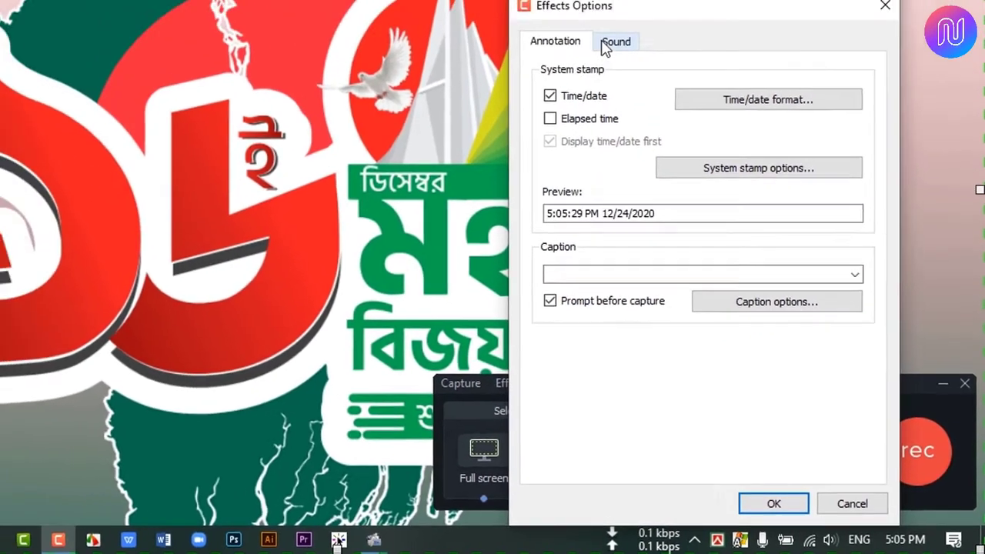
pyautogui.click(607, 43)
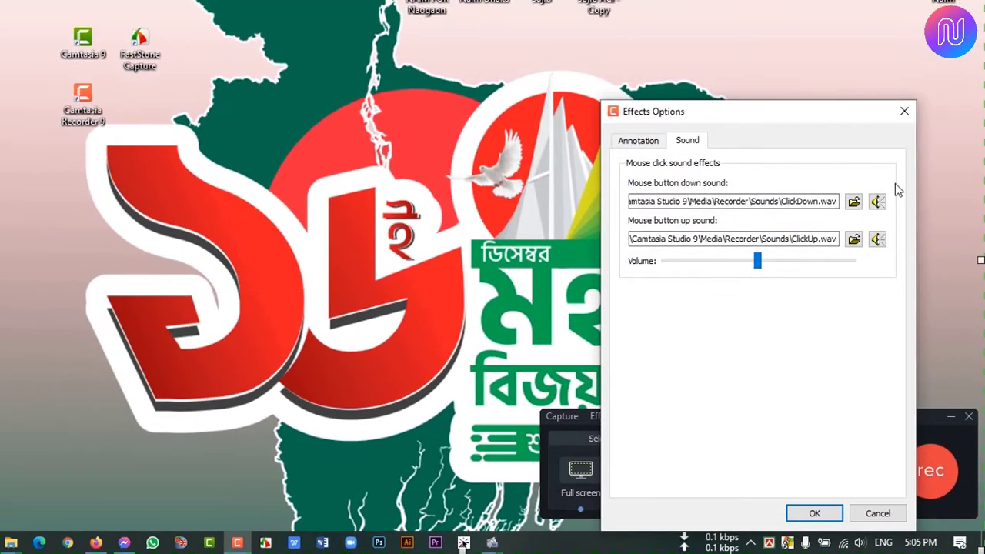
pyautogui.click(904, 111)
# Step: Open the recorder's tool options, keep .trec as the recording format and check the temporary folder selection without changing it
pyautogui.click(639, 416)
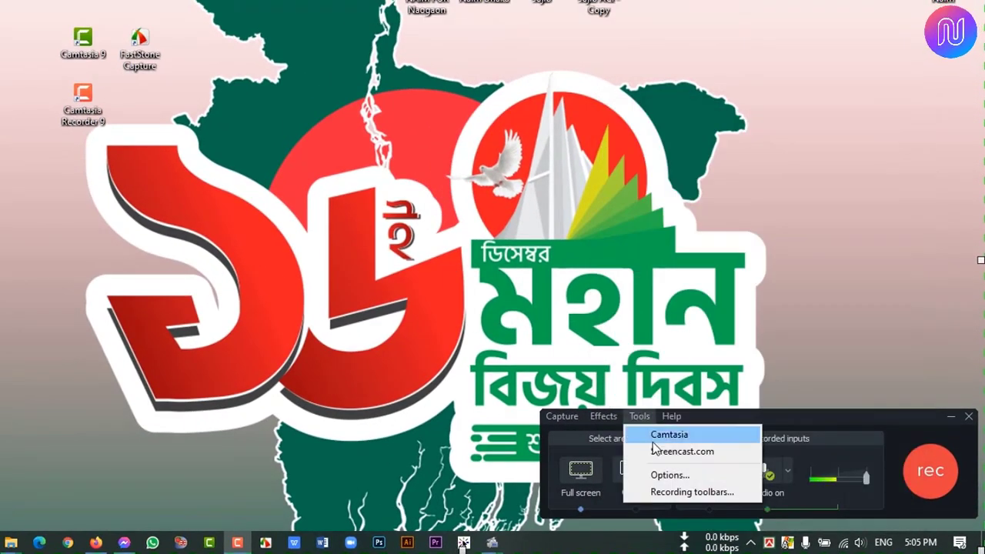
pyautogui.click(669, 475)
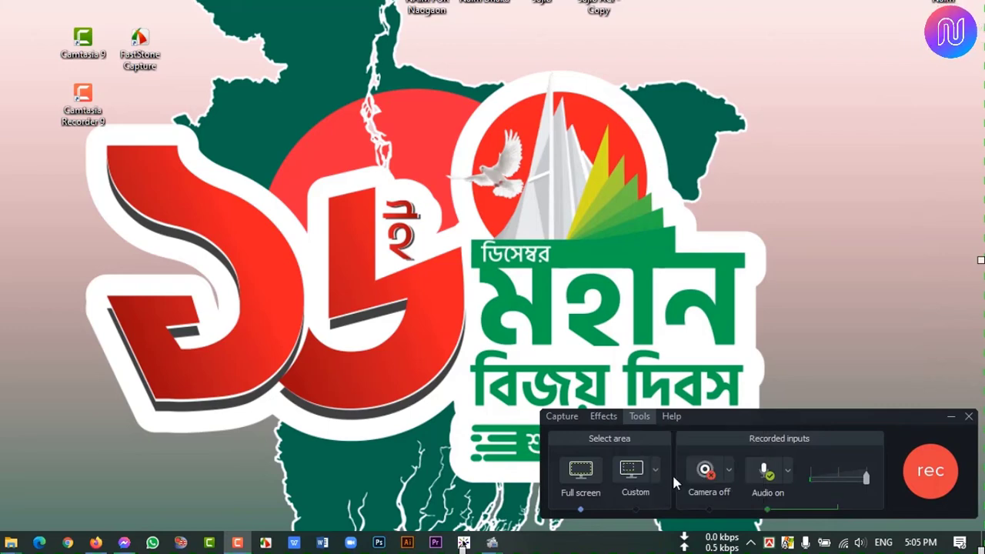
pyautogui.moveTo(320, 116); pyautogui.dragTo(322, 64)
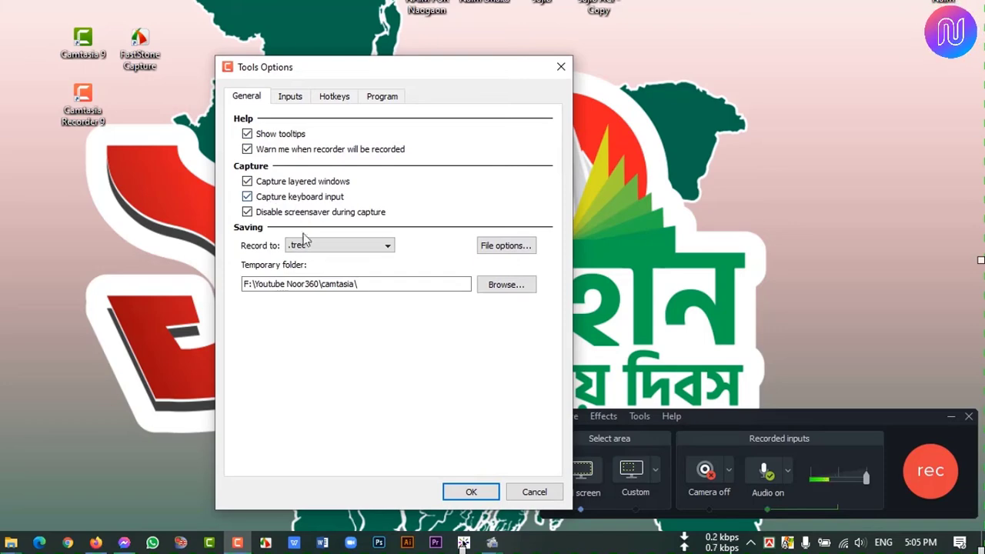
pyautogui.click(389, 246)
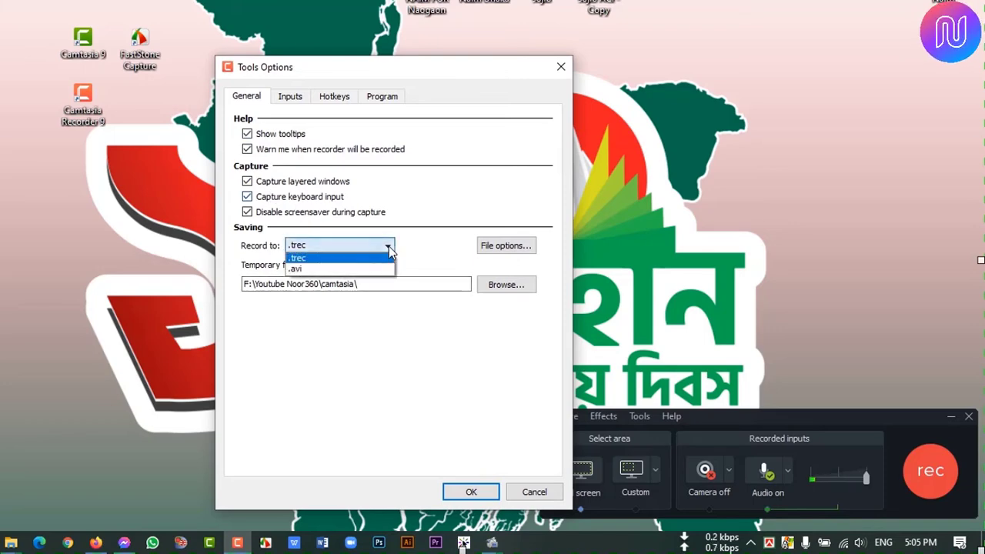
pyautogui.click(328, 262)
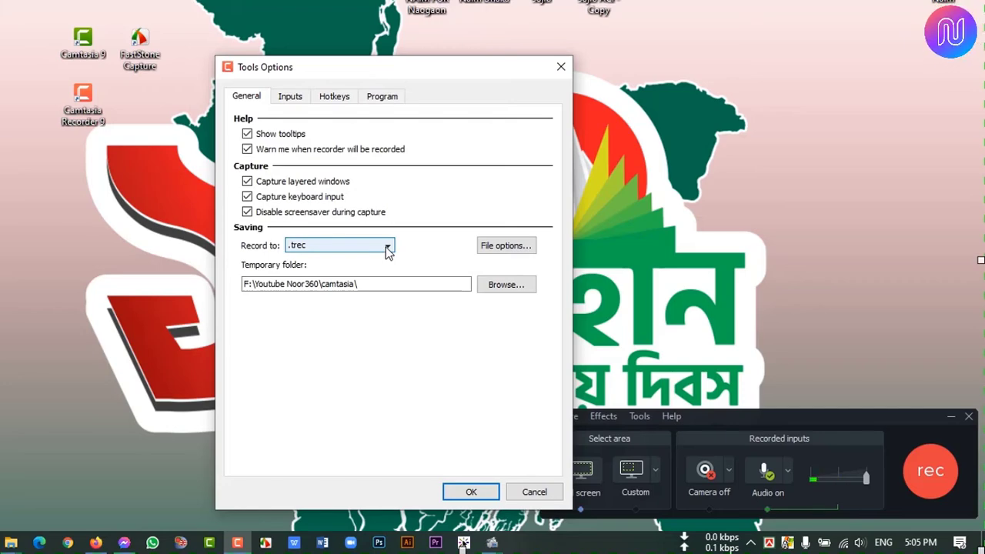
pyautogui.click(496, 294)
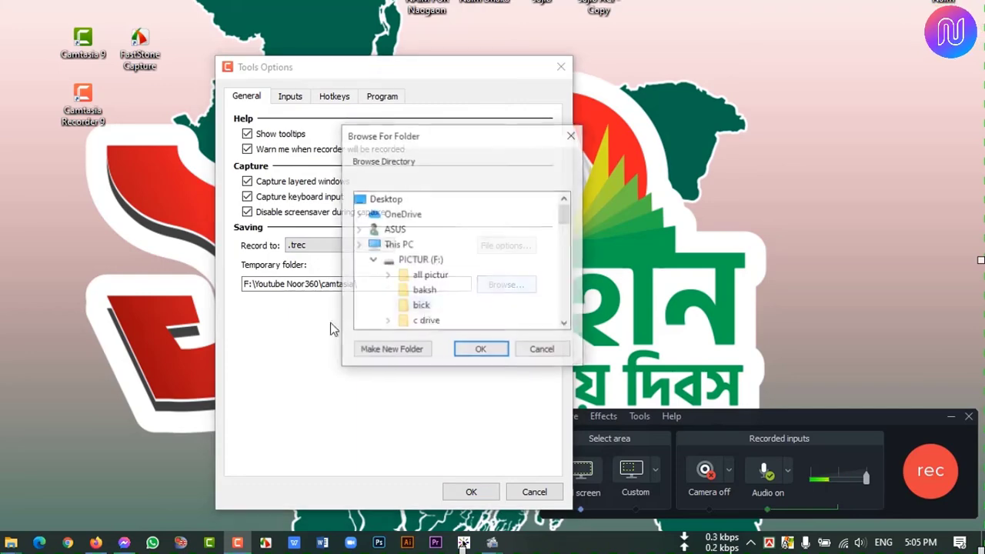
pyautogui.click(550, 352)
# Step: Set the capture frame rate to 30, the audio device to Microphone (Realtek High Definition Audio) and the camera to Do not record camera
pyautogui.click(291, 99)
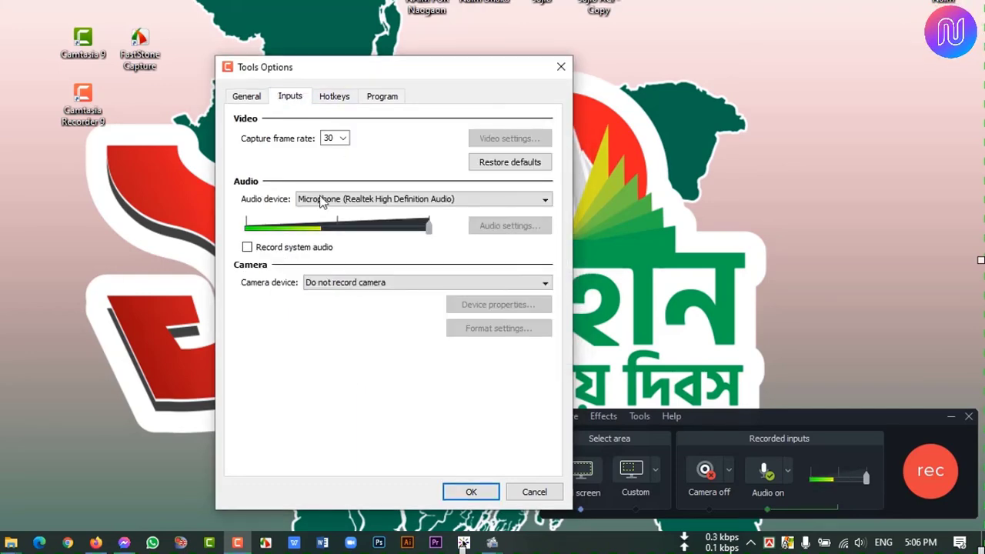
pyautogui.click(344, 138)
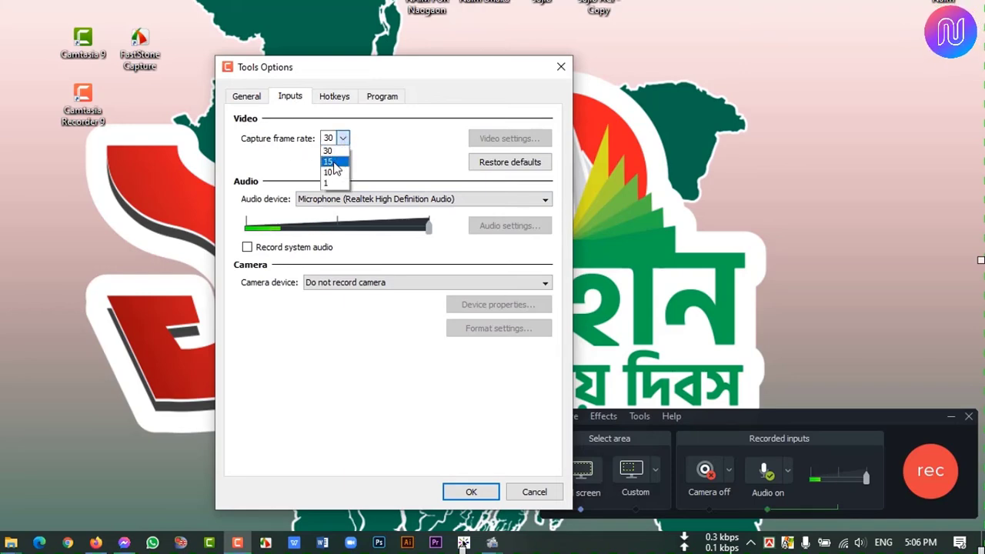
pyautogui.click(335, 152)
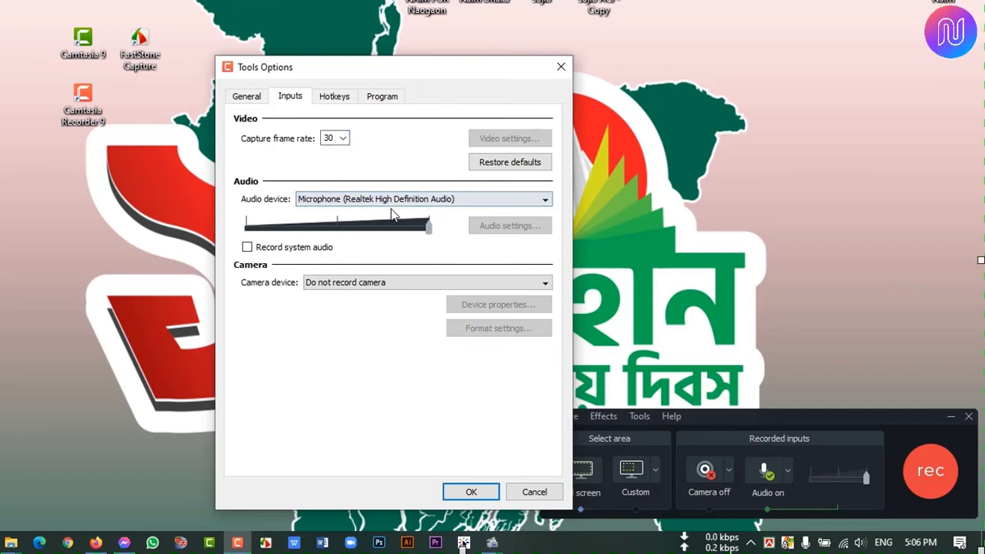
pyautogui.click(462, 200)
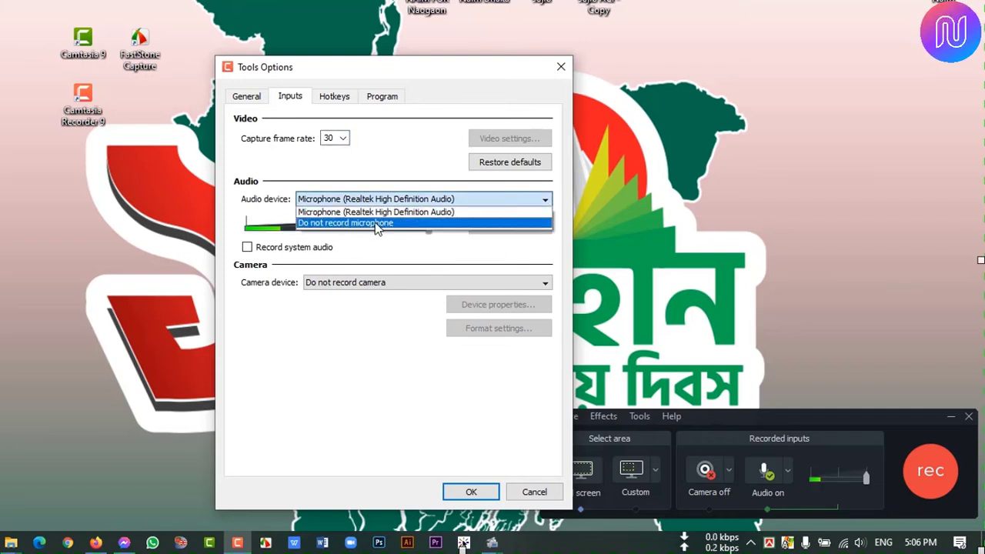
pyautogui.click(454, 211)
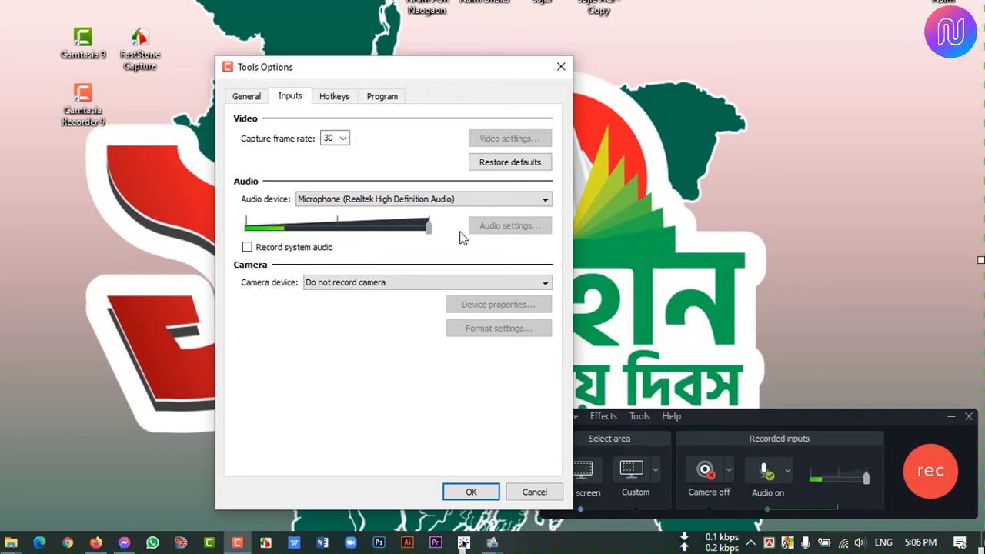
pyautogui.click(372, 284)
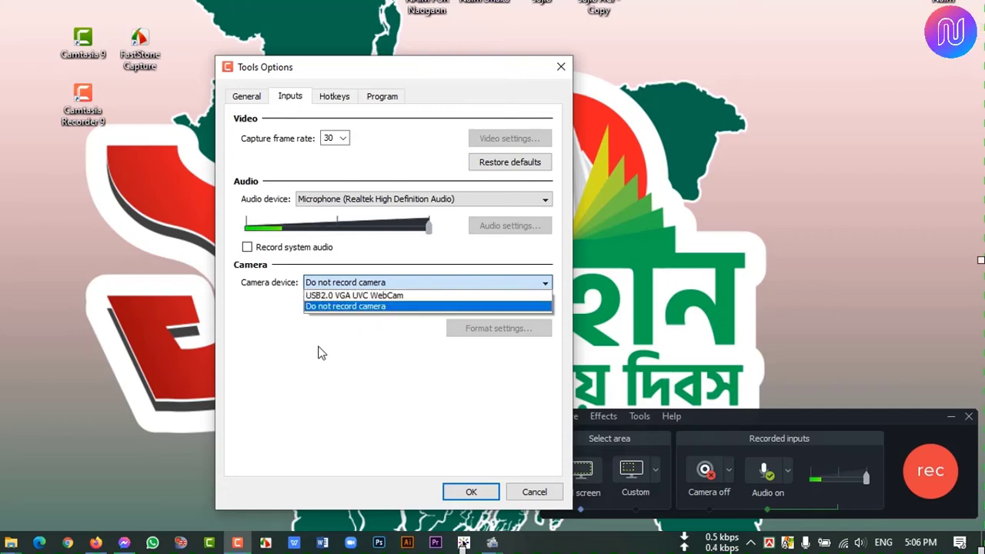
pyautogui.click(370, 305)
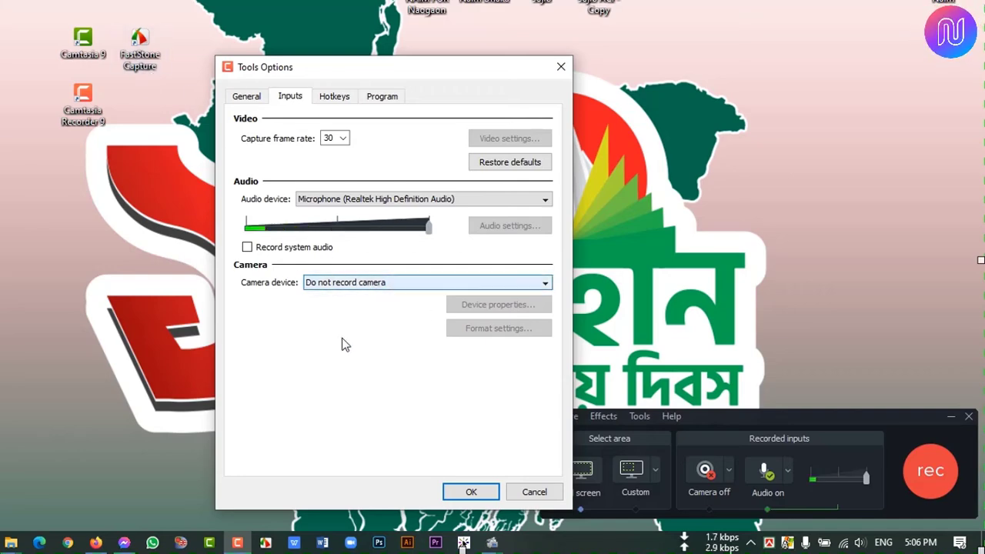
# Step: Review the recorder's hotkeys and its recording region, workflow and minimize settings, and accept the tool options
pyautogui.click(342, 99)
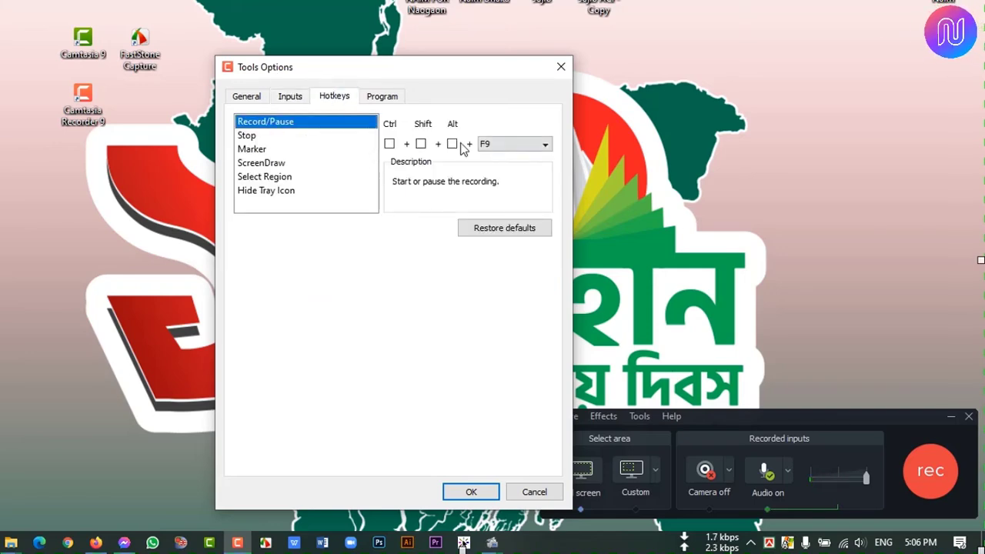
pyautogui.click(261, 137)
pyautogui.click(278, 150)
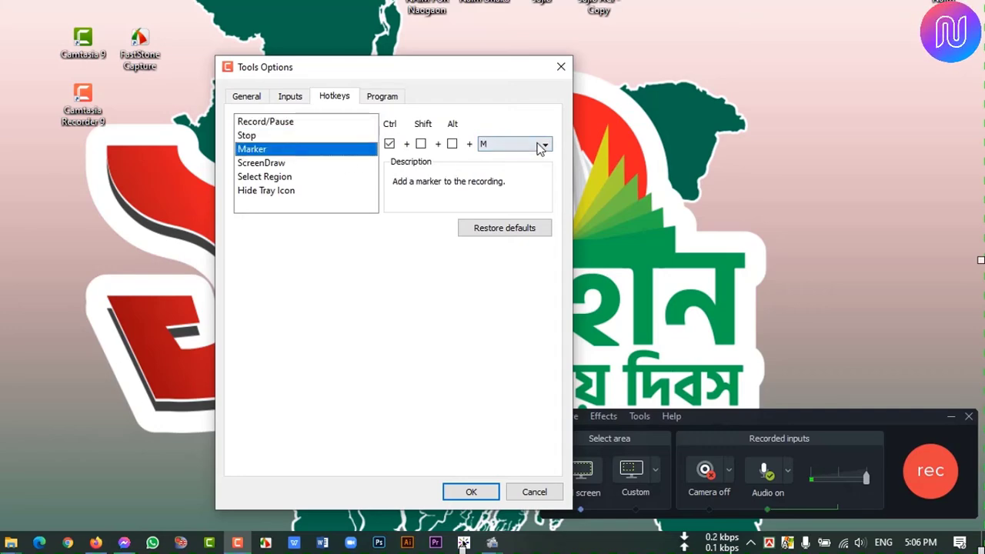
pyautogui.click(281, 164)
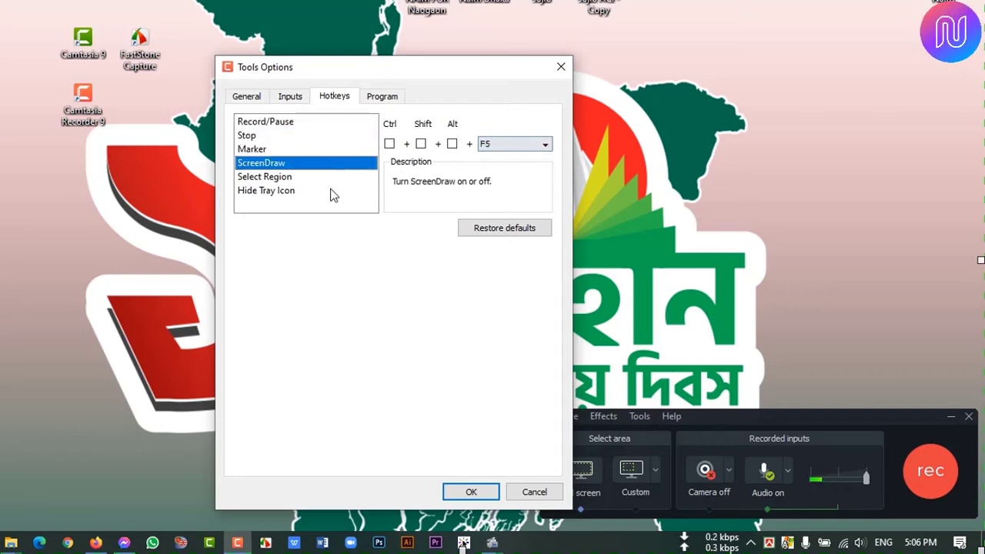
pyautogui.click(284, 178)
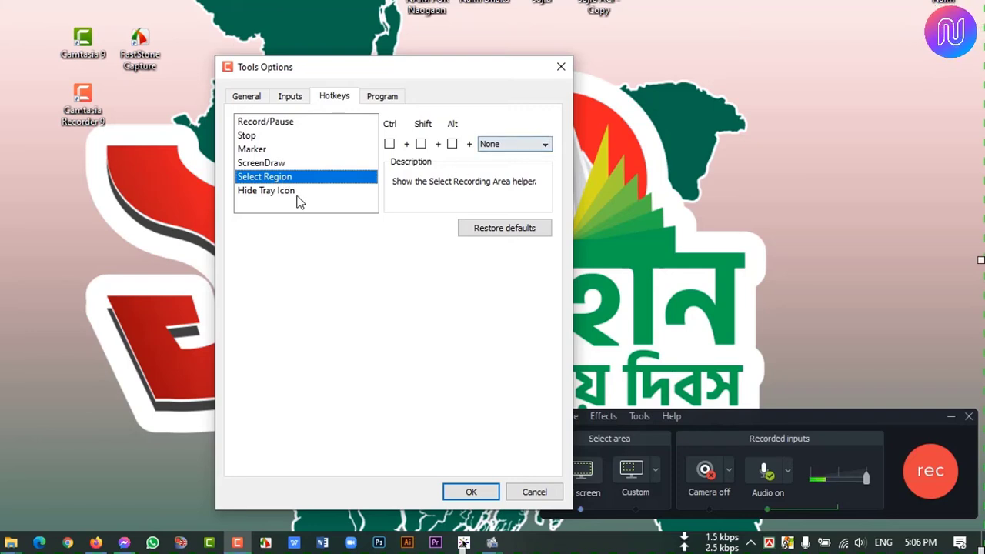
pyautogui.click(383, 97)
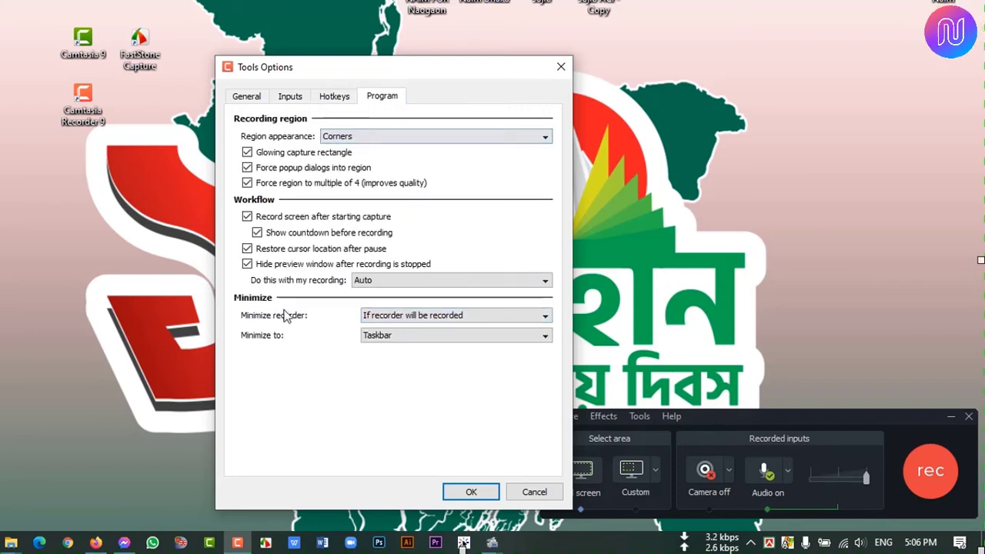
pyautogui.click(247, 97)
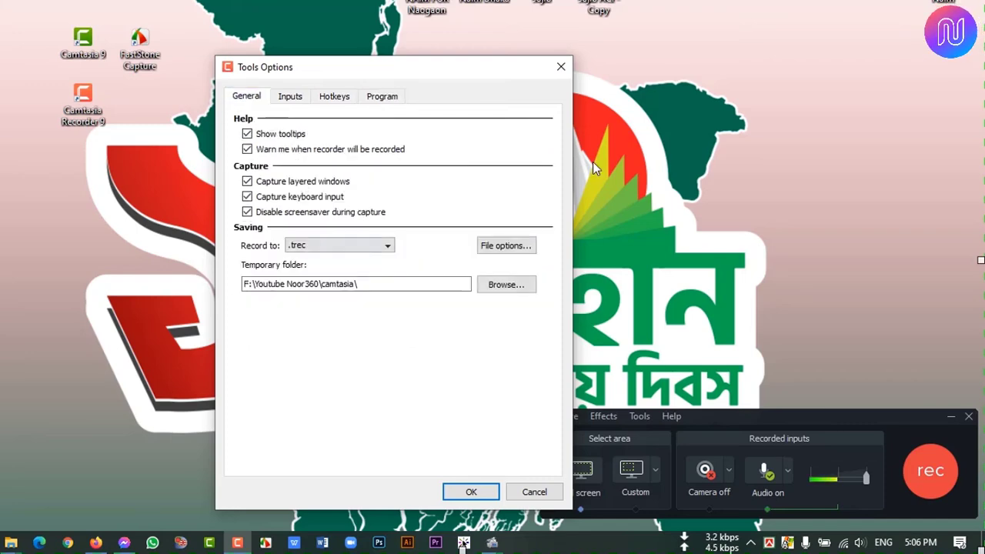
pyautogui.click(471, 493)
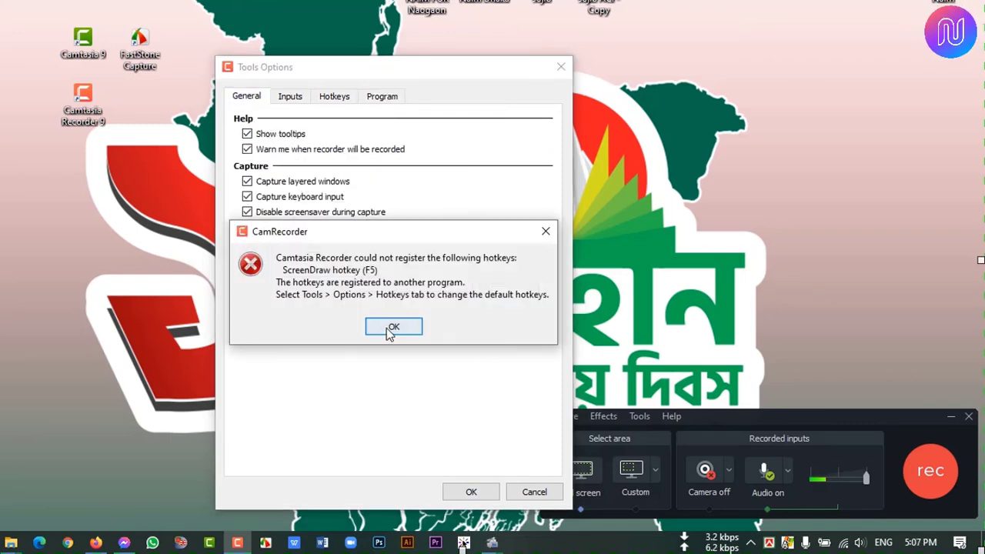
pyautogui.click(545, 228)
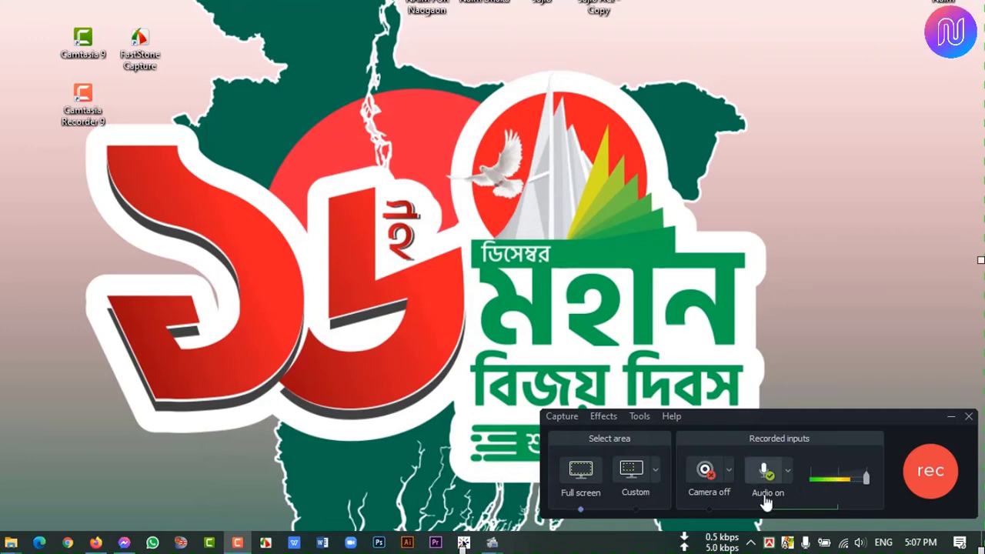
# Step: Start a full-screen recording with audio on and camera off, dismissing the hotkey error
pyautogui.moveTo(806, 431); pyautogui.dragTo(789, 413)
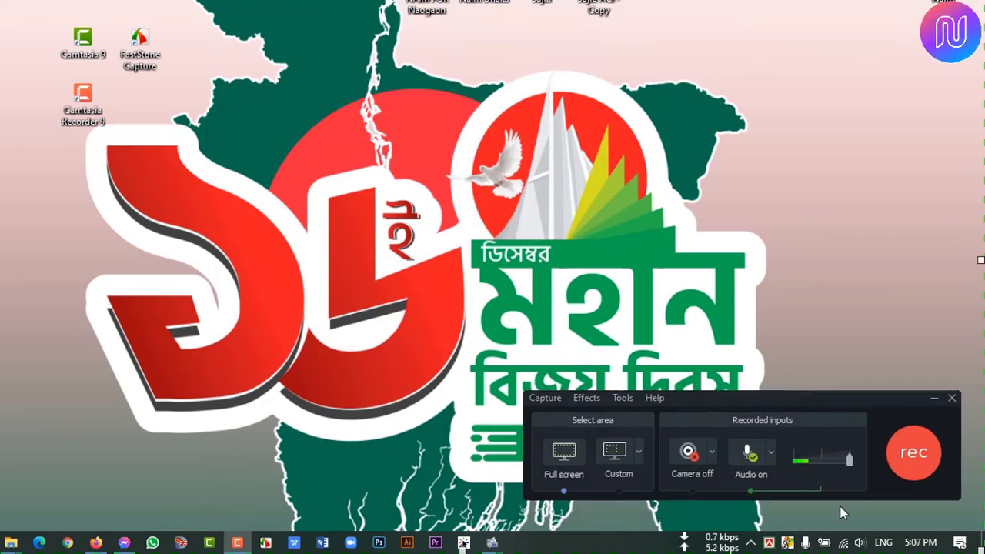
pyautogui.click(915, 454)
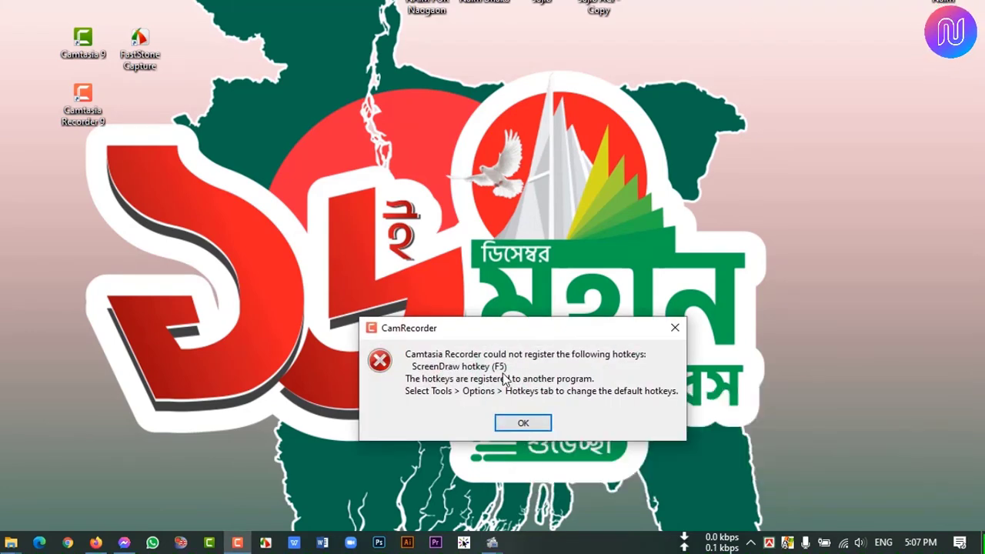
pyautogui.click(526, 425)
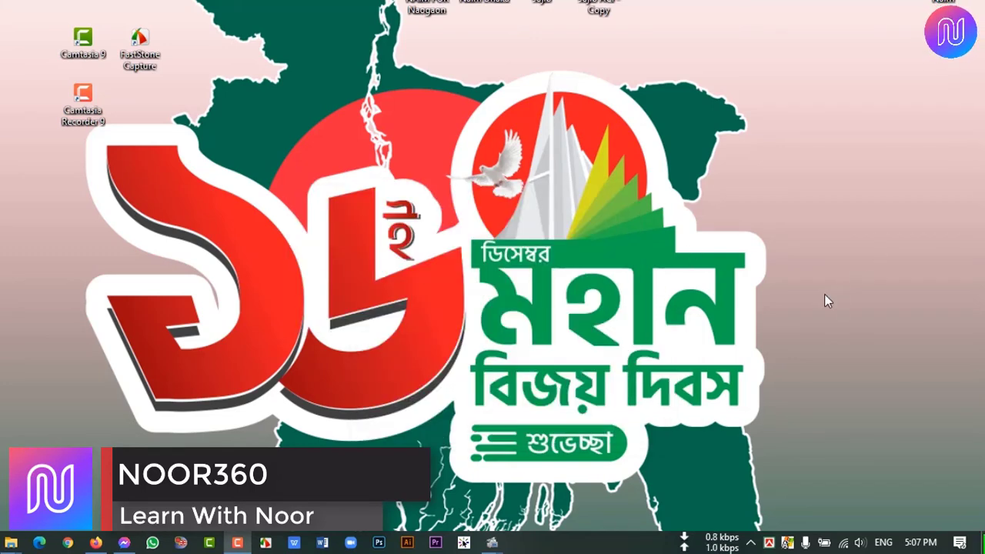
# Step: Refresh the desktop several times while the recording runs
pyautogui.rightClick(602, 131)
pyautogui.click(623, 182)
pyautogui.rightClick(551, 137)
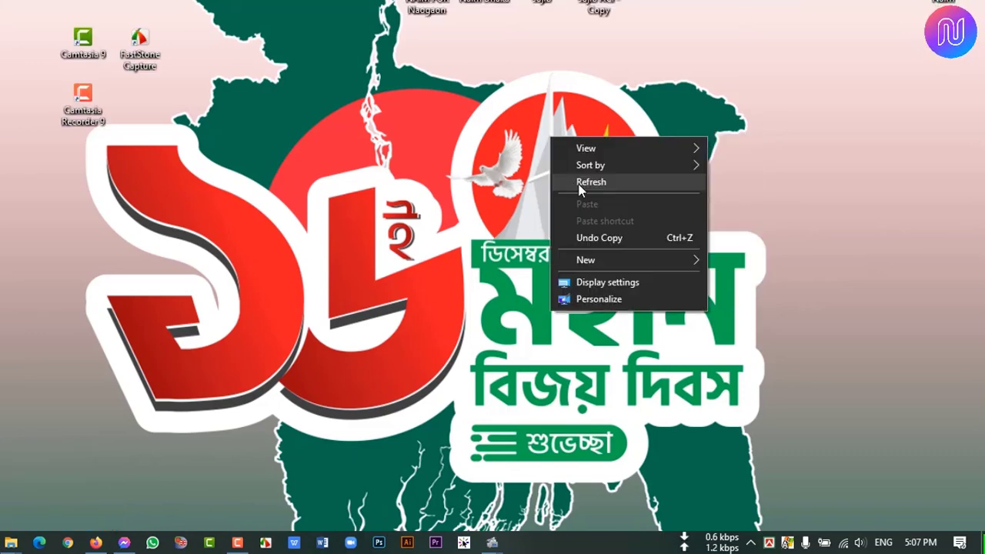
pyautogui.click(580, 186)
pyautogui.rightClick(525, 137)
pyautogui.click(551, 187)
pyautogui.rightClick(526, 136)
pyautogui.click(558, 181)
pyautogui.rightClick(554, 145)
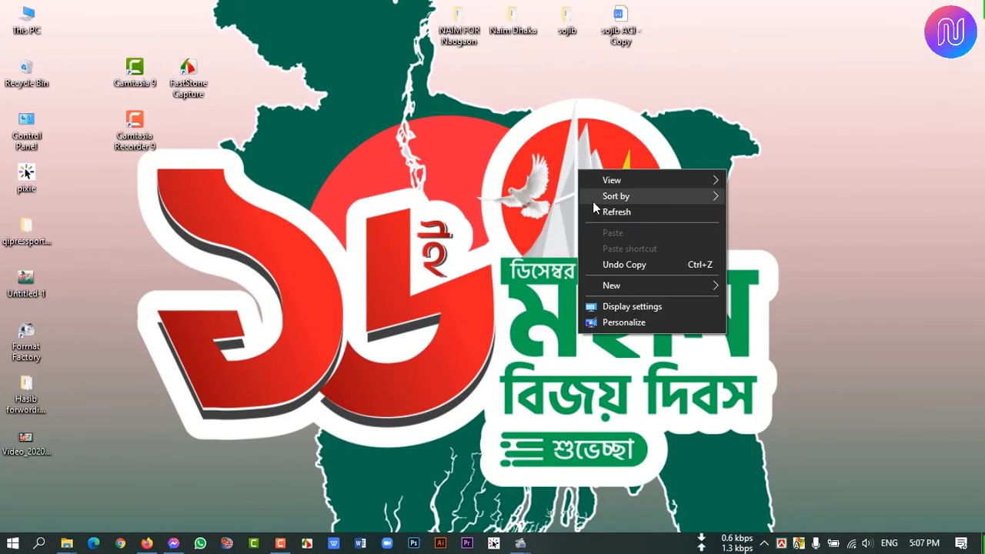
pyautogui.click(594, 210)
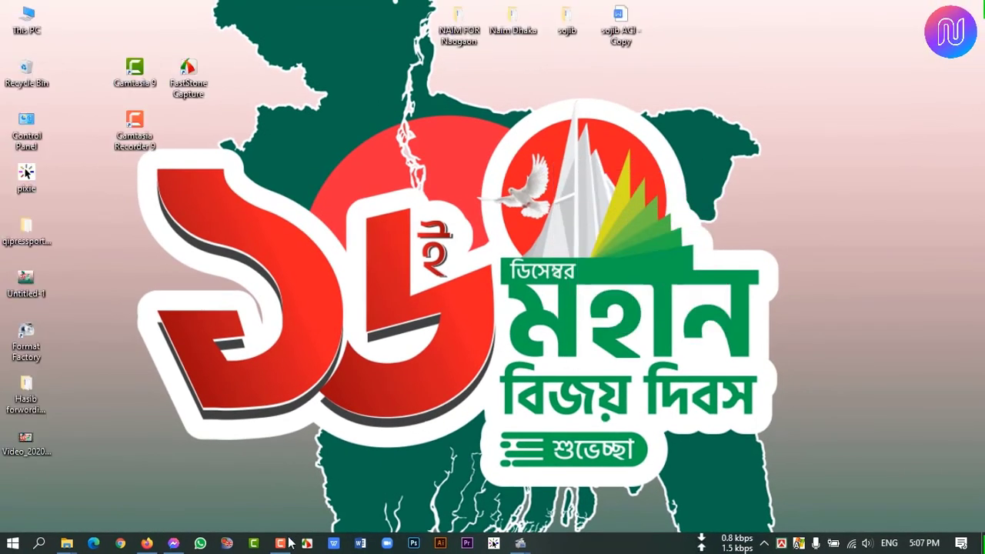
# Step: Bring back the recorder controls, pause and resume the recording, and stop it to load the clip into Camtasia
pyautogui.moveTo(282, 543)
pyautogui.click(288, 503)
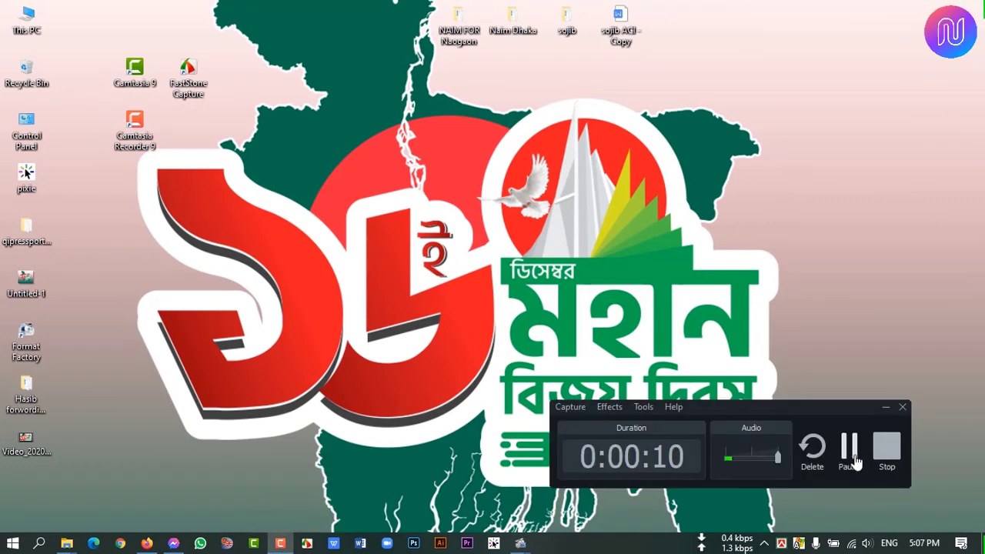
pyautogui.click(853, 459)
pyautogui.click(851, 457)
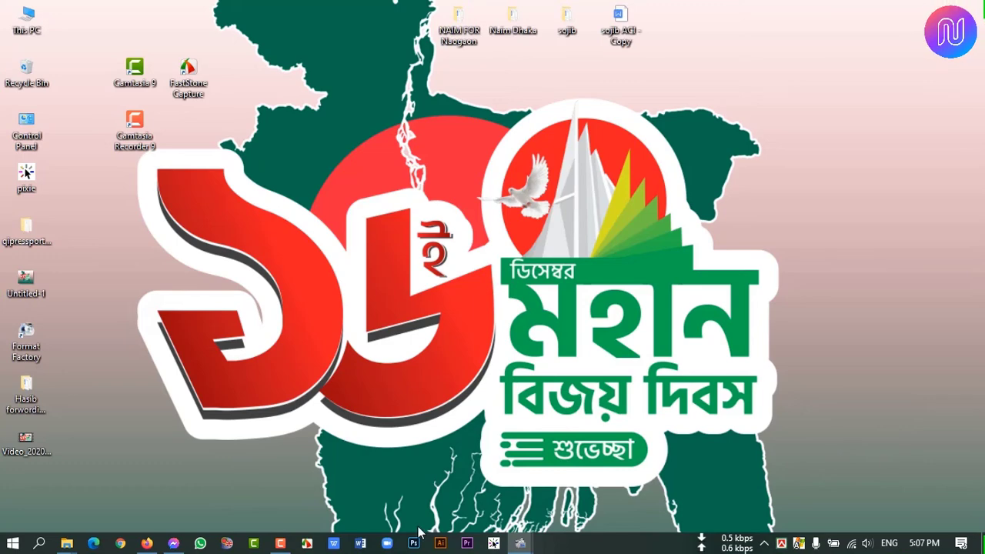
pyautogui.click(291, 537)
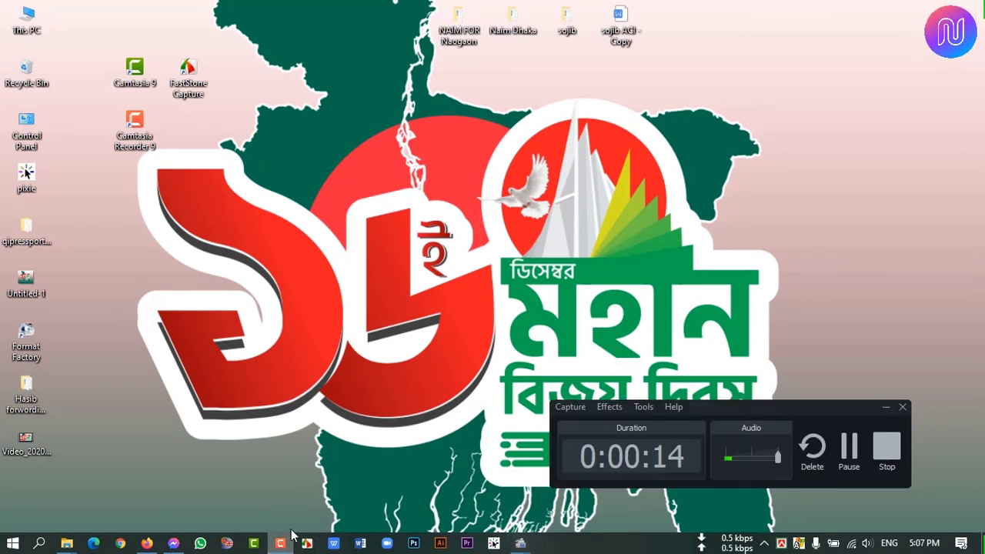
pyautogui.click(887, 454)
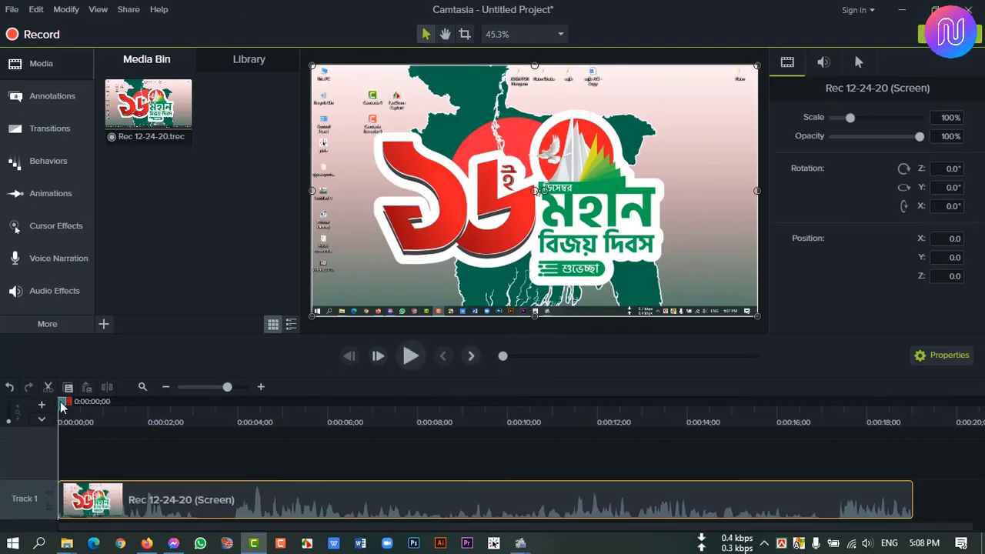
# Step: Scrub the playhead along the recorded clip to about 0:00:04;03 and deselect the clip on the timeline
pyautogui.click(96, 404)
pyautogui.moveTo(151, 406); pyautogui.dragTo(242, 463)
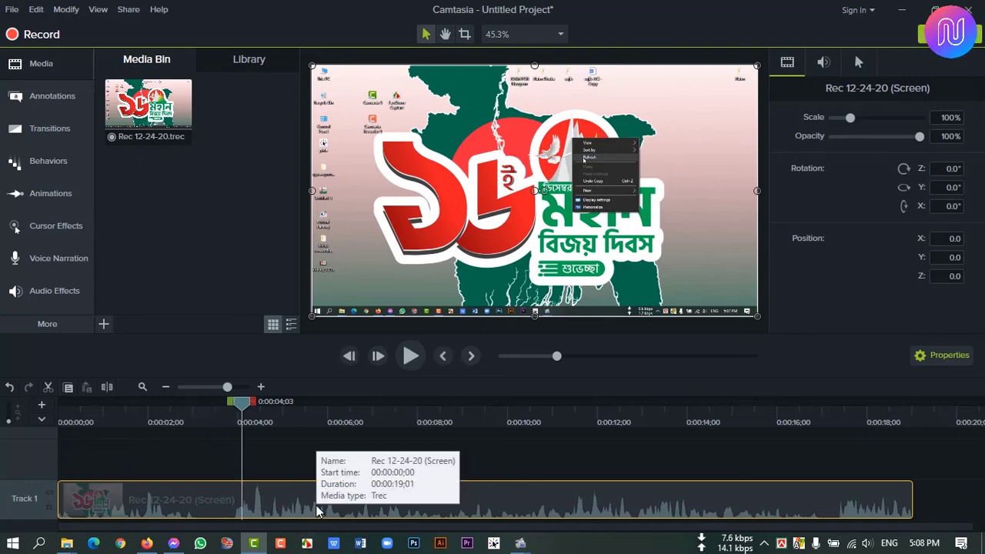
pyautogui.click(500, 457)
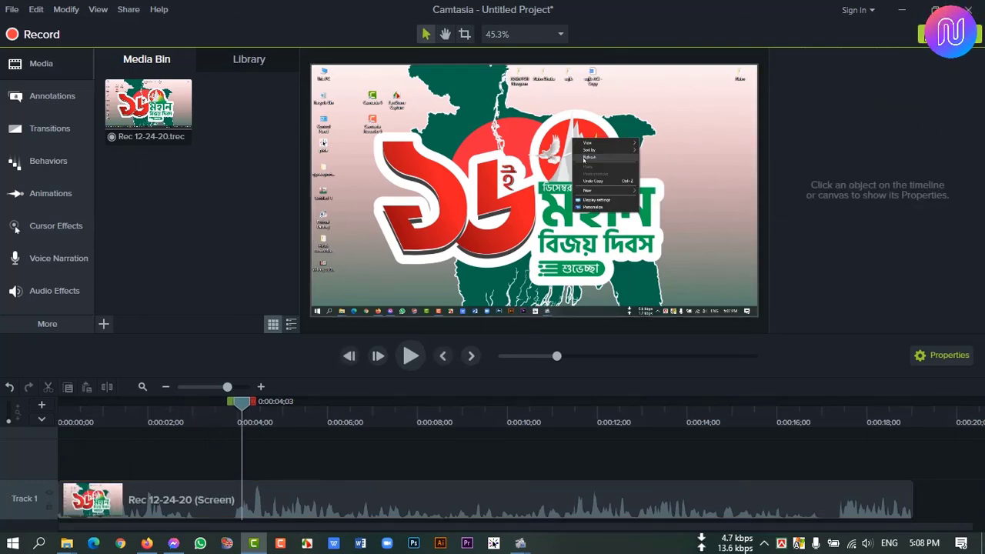
# Step: Minimize the editor to show the desktop, and bring it back with the timeline clip deselected
pyautogui.click(902, 10)
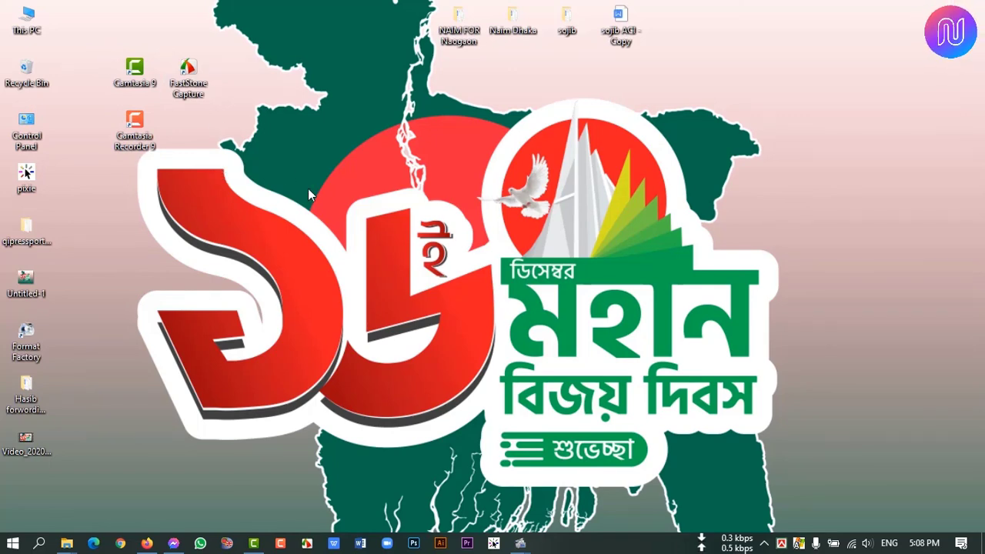
pyautogui.click(261, 544)
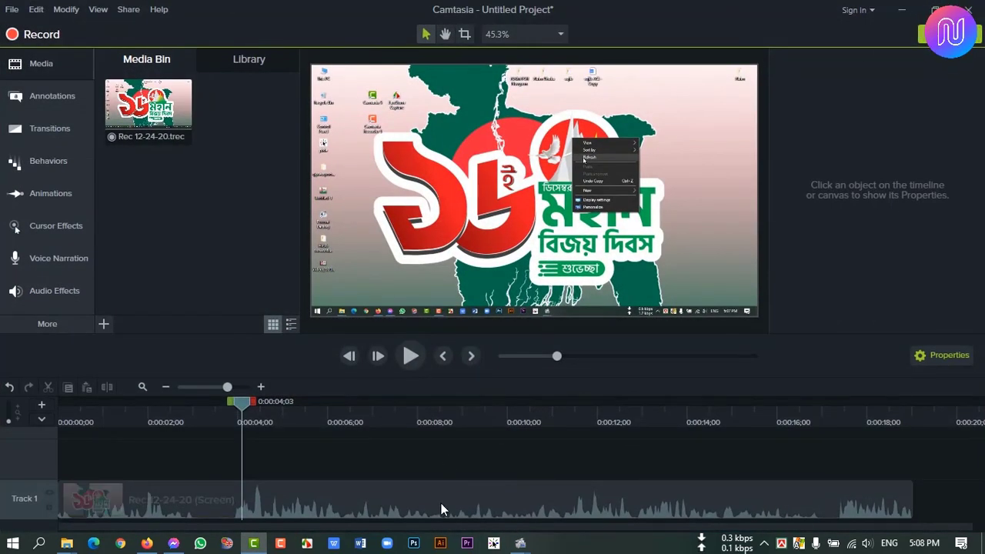
pyautogui.click(439, 506)
pyautogui.click(443, 459)
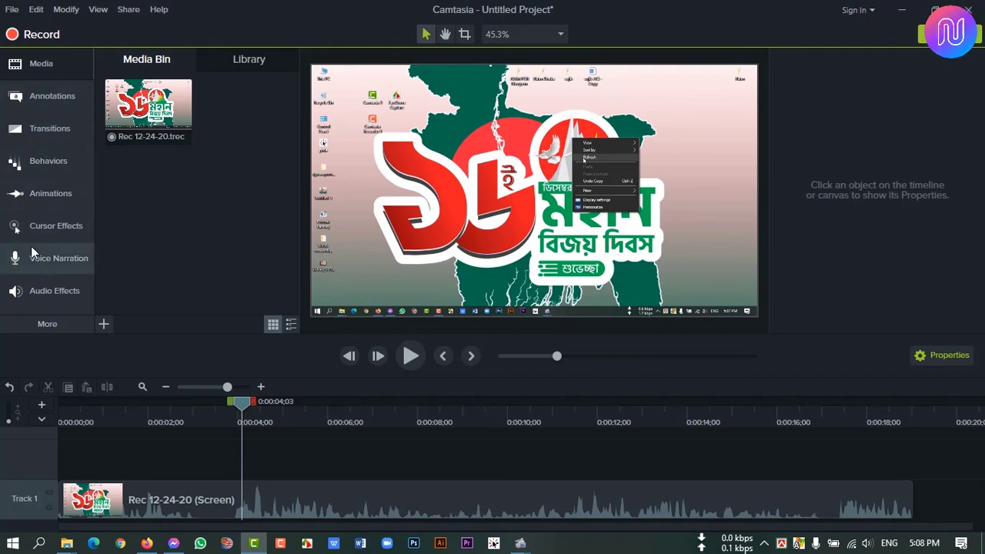
# Step: Look through the annotations, transitions, behaviors, animations, cursor effects, voice narration and audio effects, and return to the project media
pyautogui.click(49, 101)
pyautogui.click(54, 129)
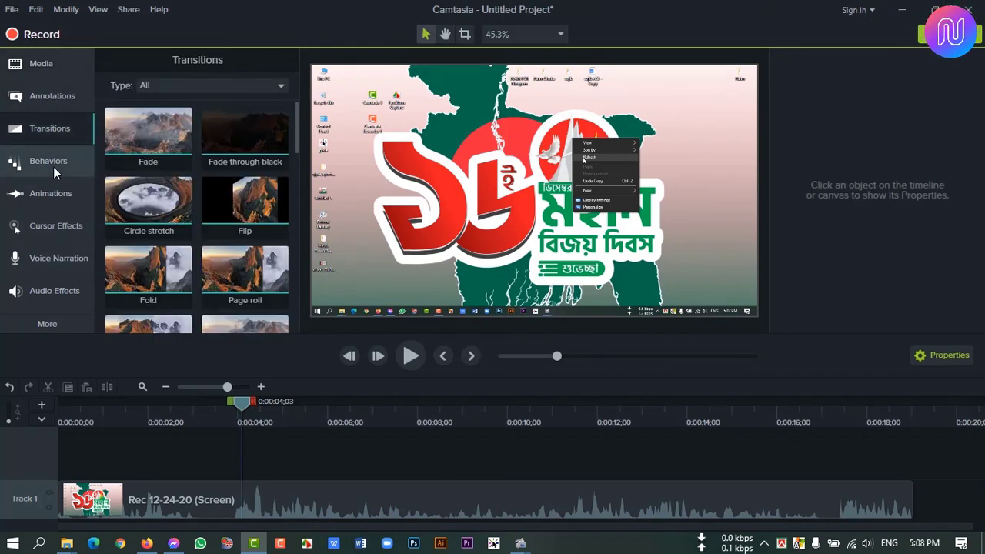
pyautogui.click(53, 165)
pyautogui.click(52, 197)
pyautogui.click(44, 226)
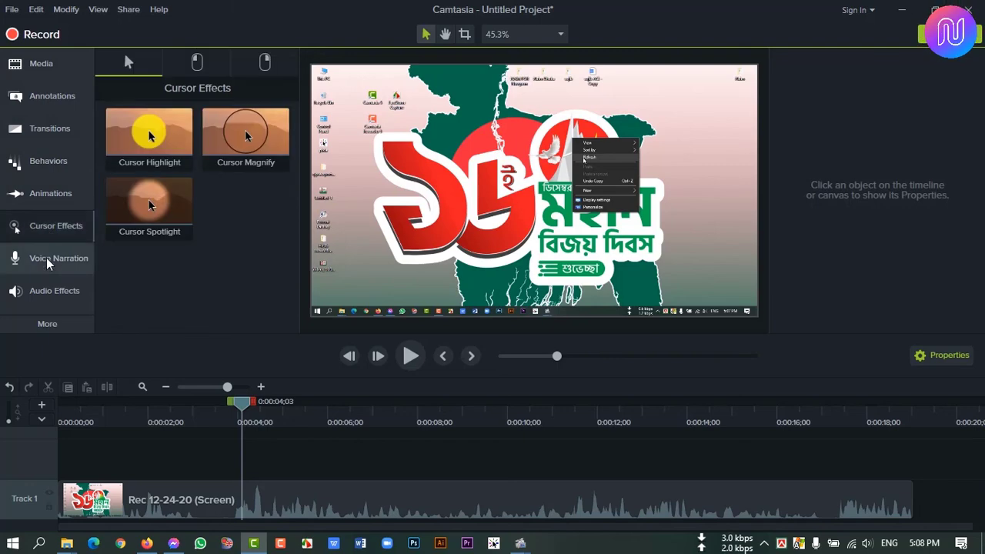
pyautogui.click(46, 257)
pyautogui.click(47, 293)
pyautogui.click(35, 65)
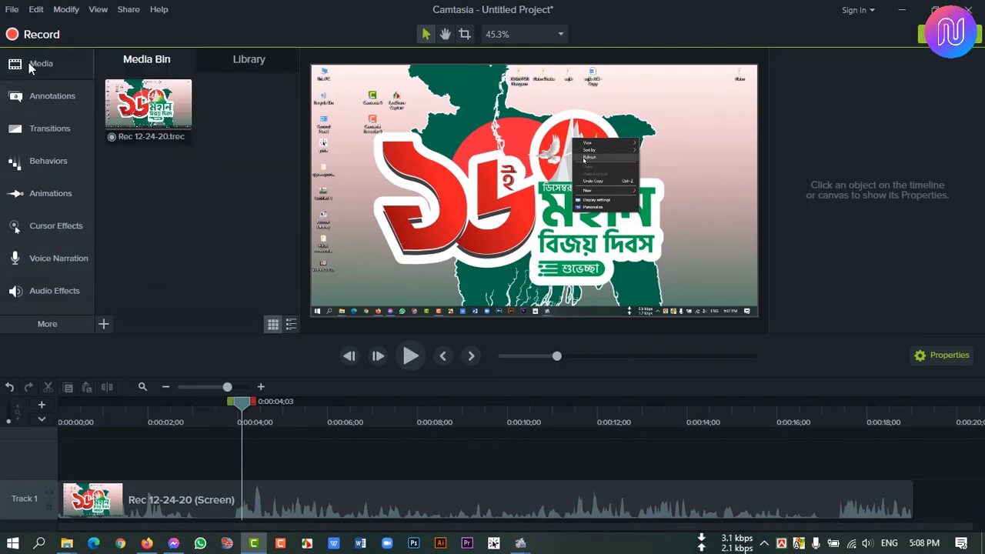